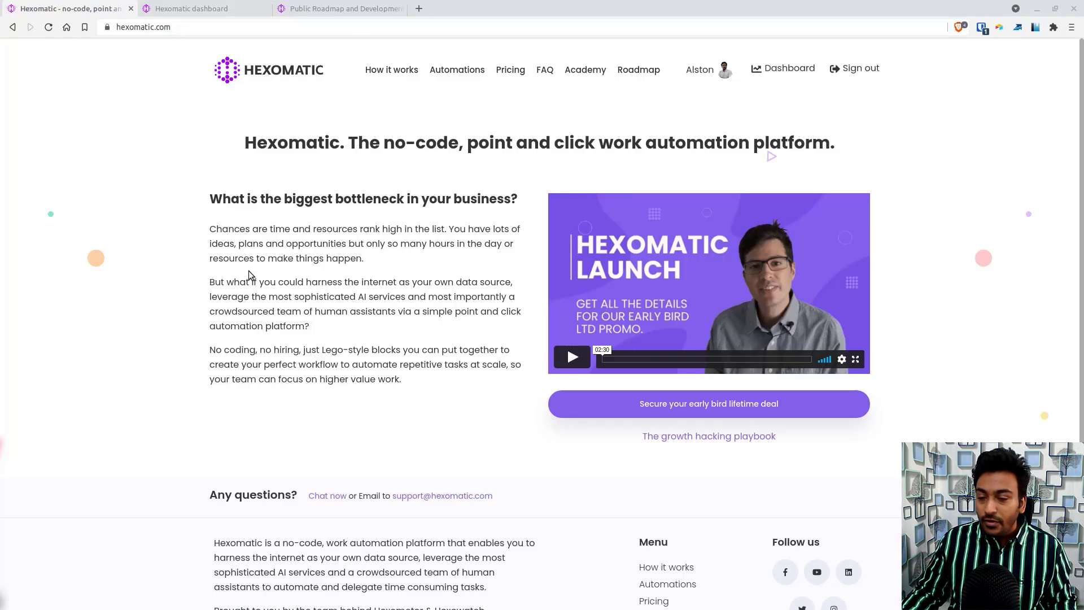
Step: Switch to the Hexomatic dashboard tab to review the credits and traffic usage charts
click(201, 7)
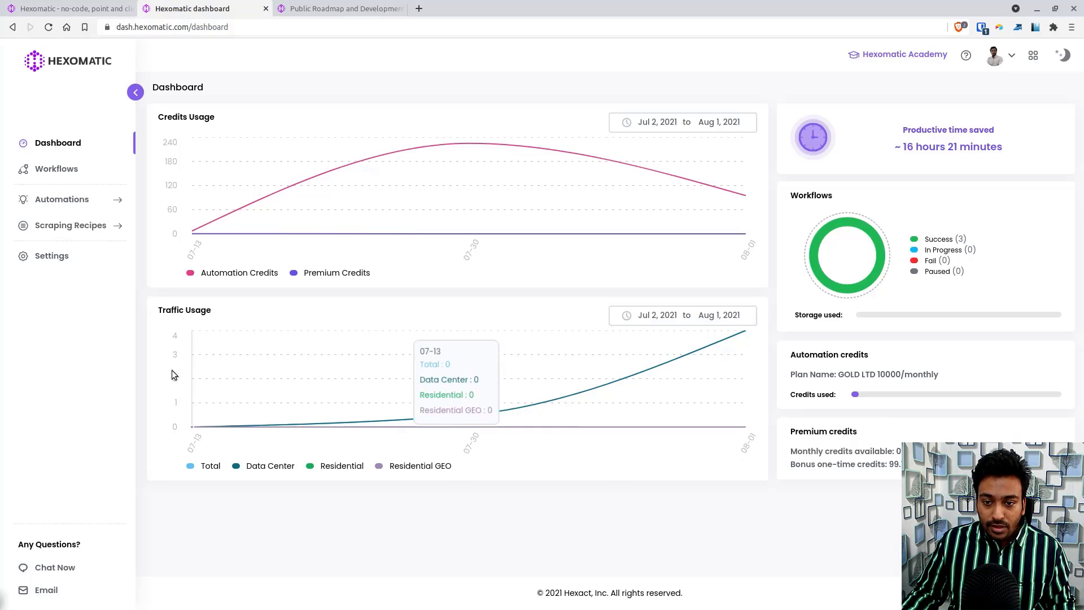
Step: Check the Integrations and API Key settings, then go to the Automations catalogue
click(54, 261)
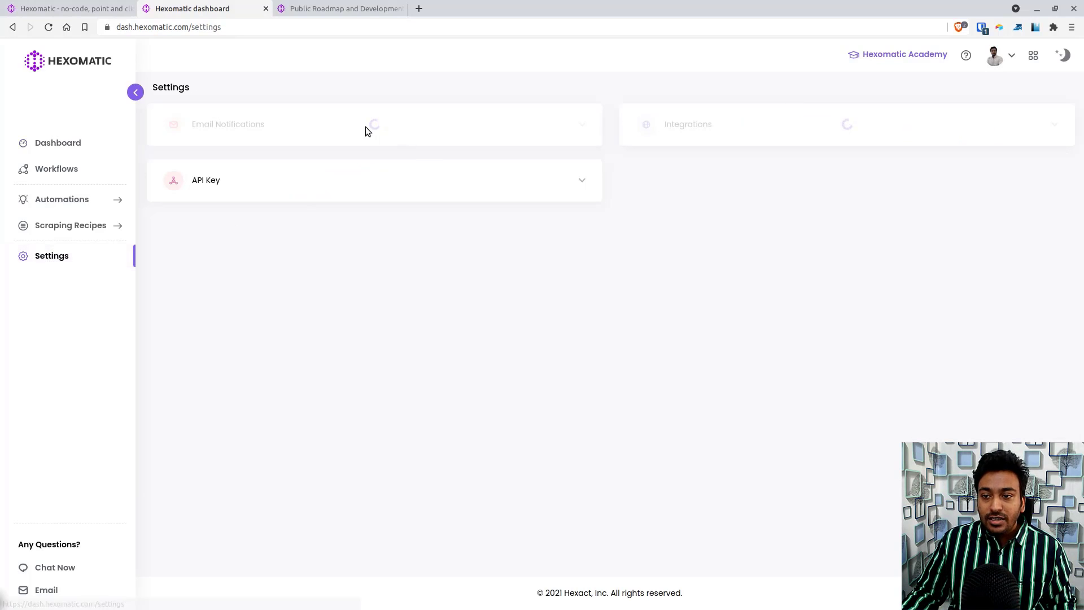
click(780, 136)
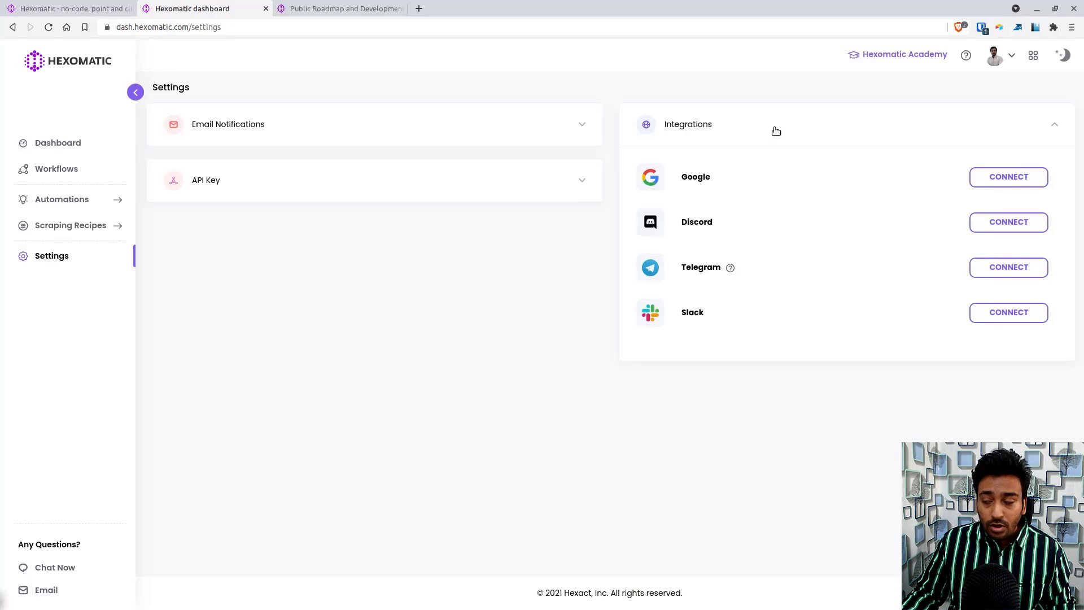
click(777, 131)
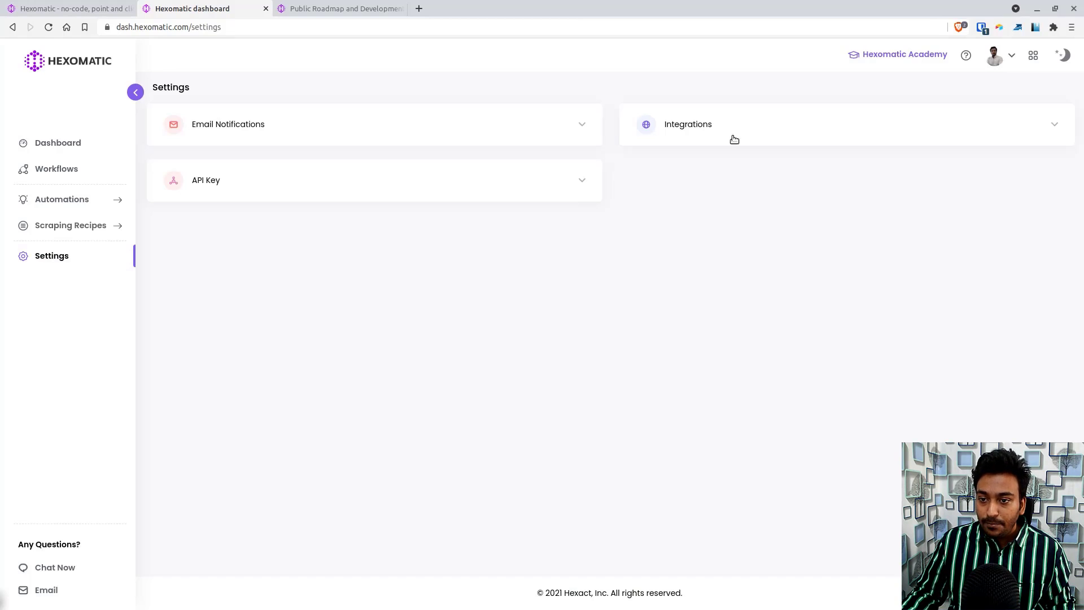
click(354, 198)
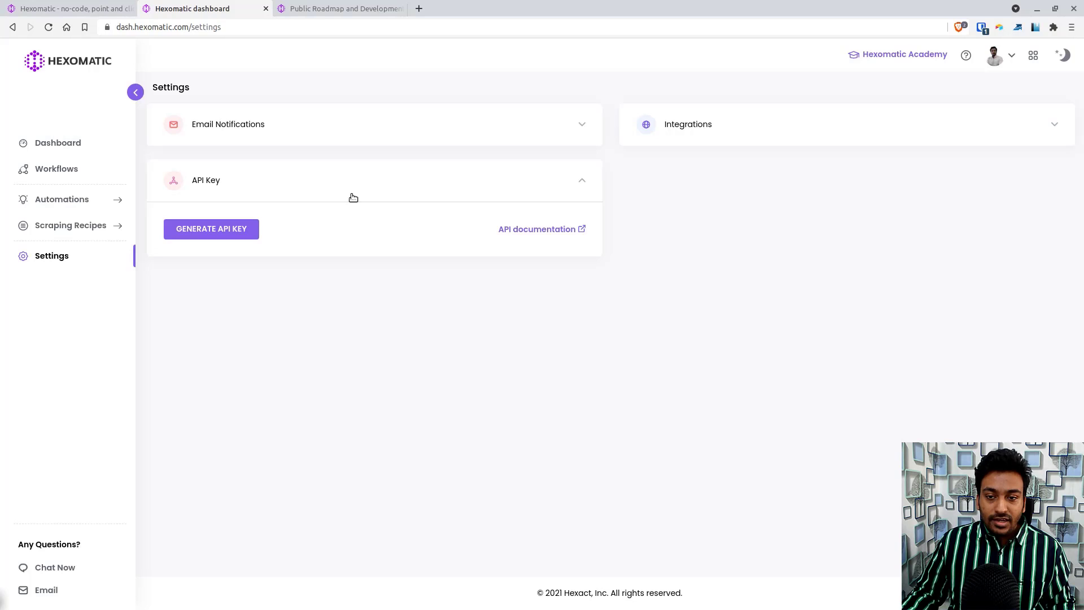
click(353, 198)
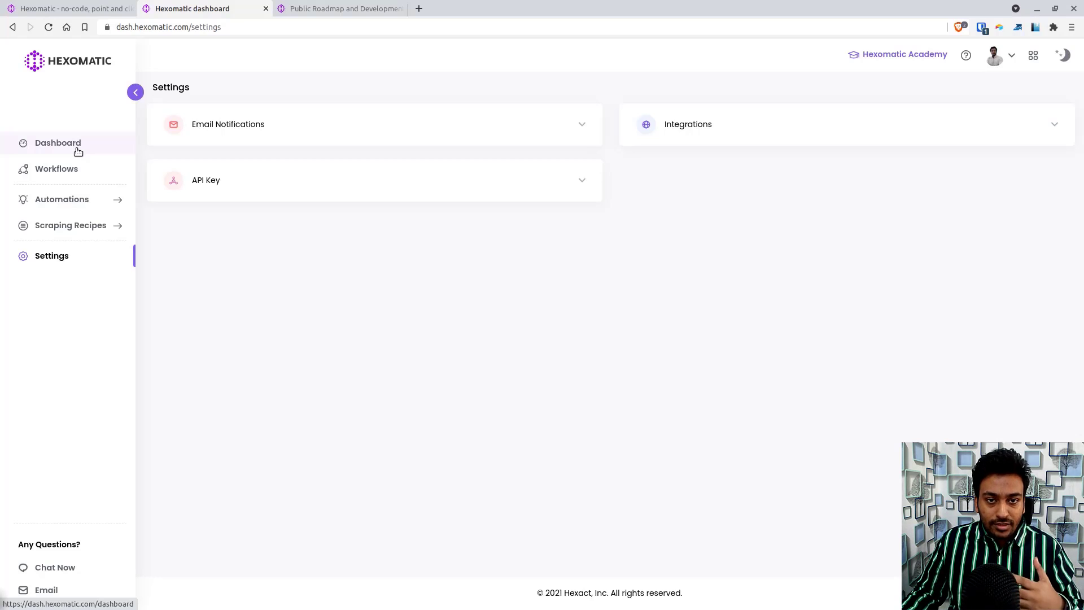
click(85, 206)
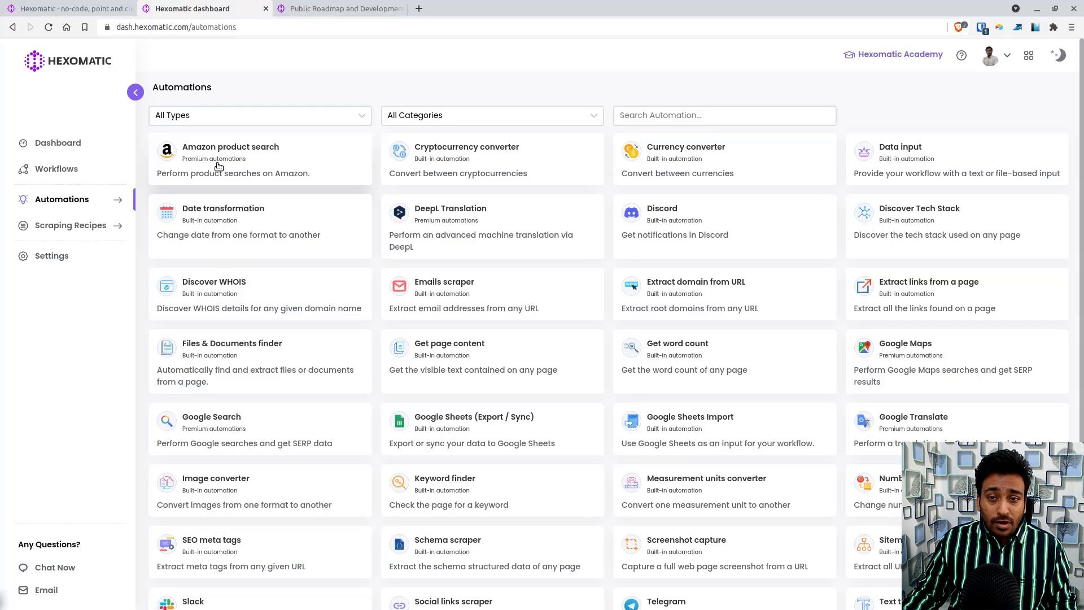
Step: View the Amazon product search details, return to all automations, and show the category filter list
click(239, 162)
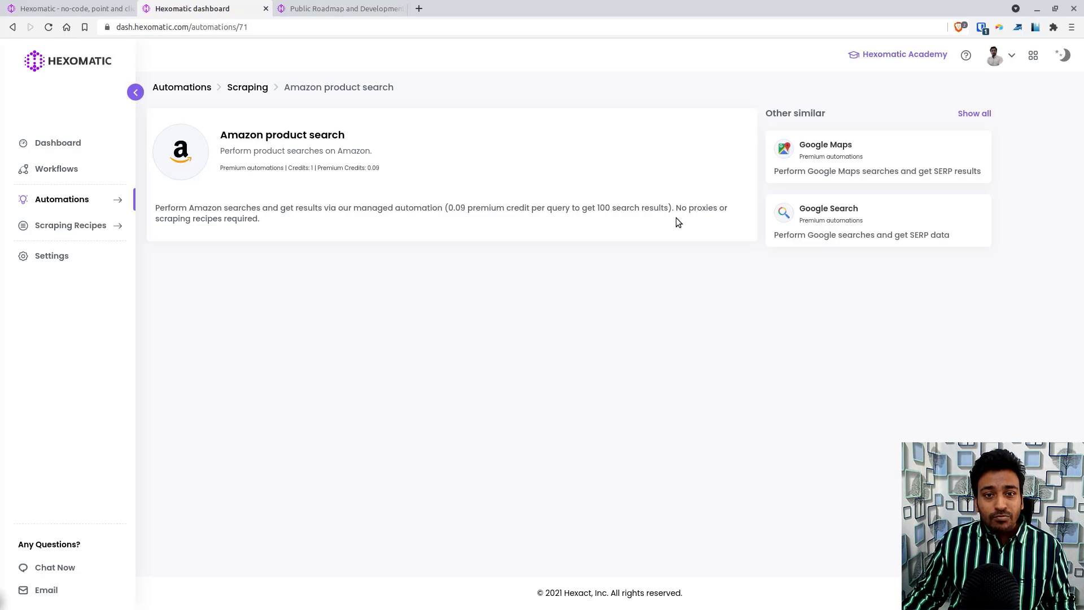
click(252, 89)
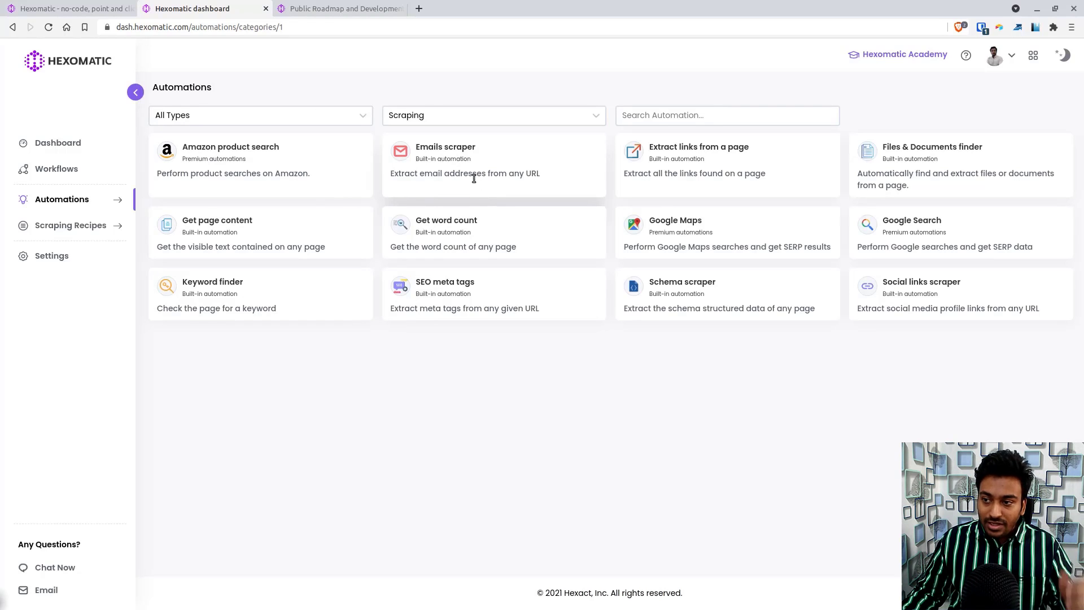
click(91, 200)
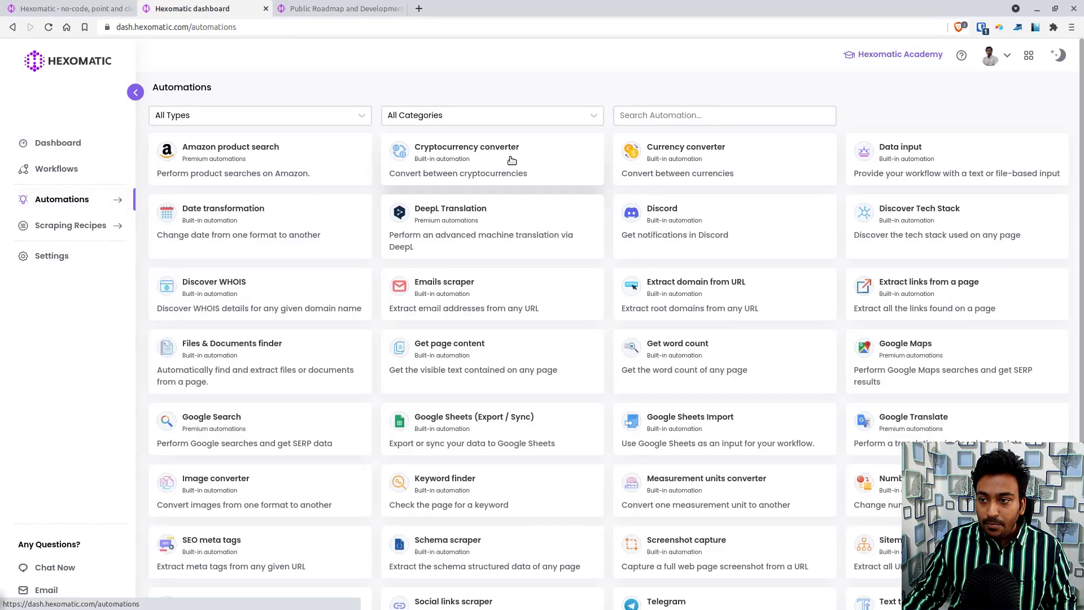
scroll(543, 356, down, 2)
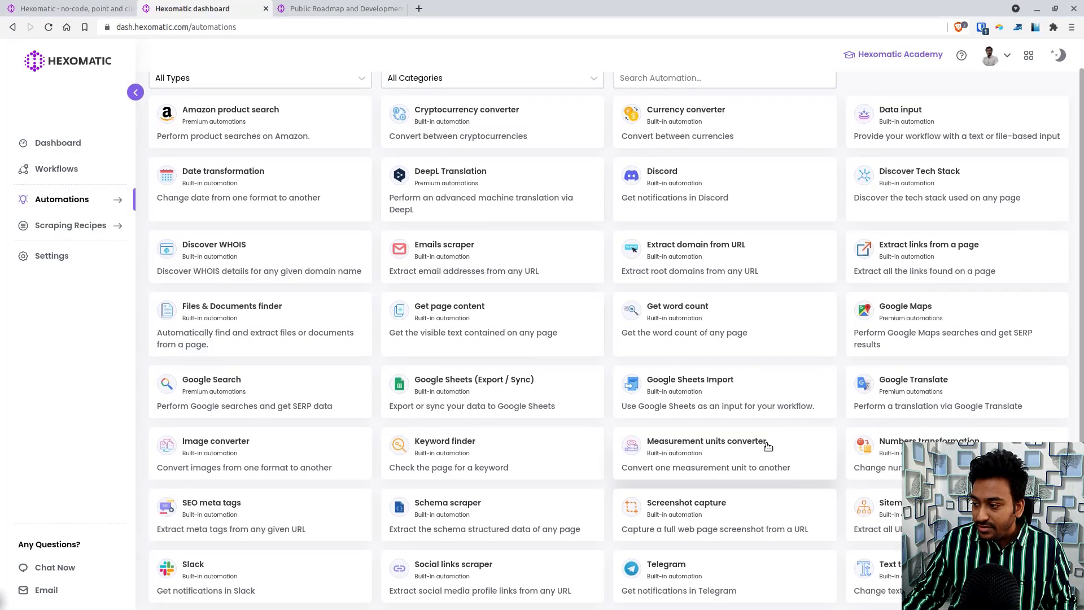
scroll(587, 293, up, 1)
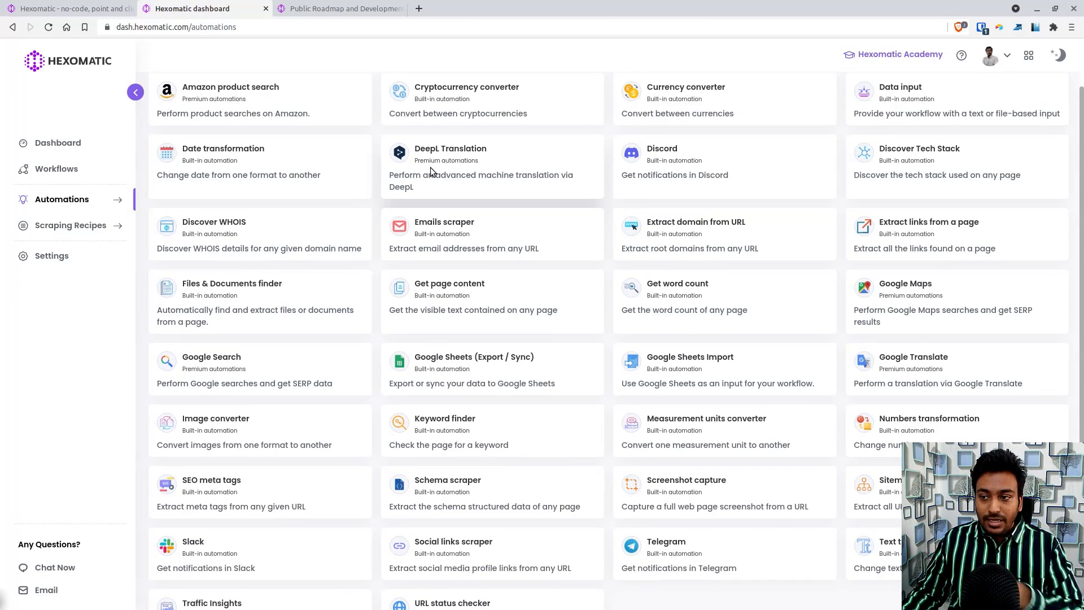
scroll(437, 181, up, 2)
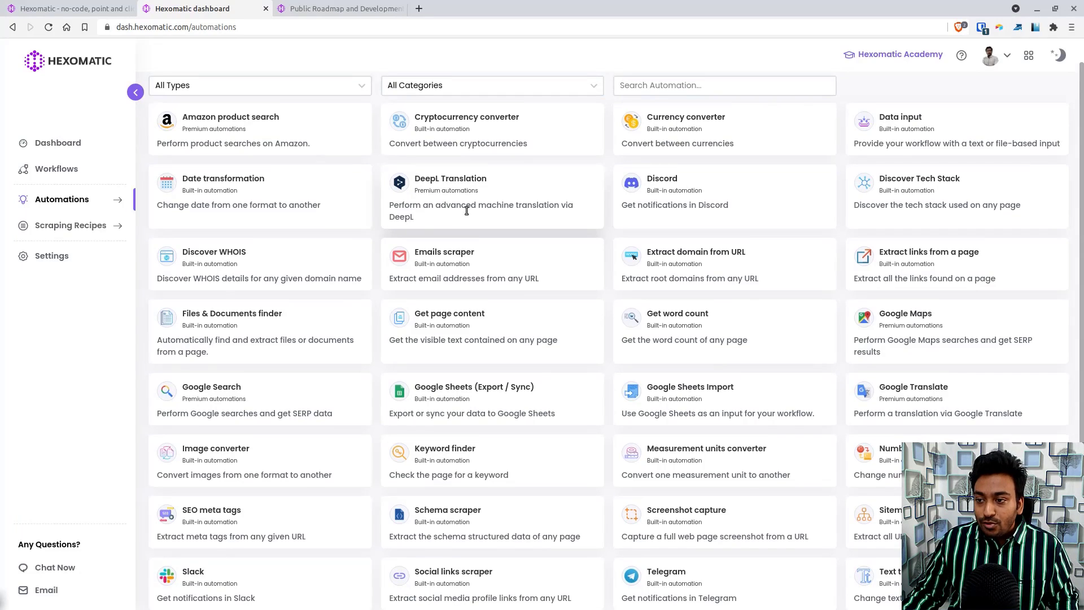
click(436, 120)
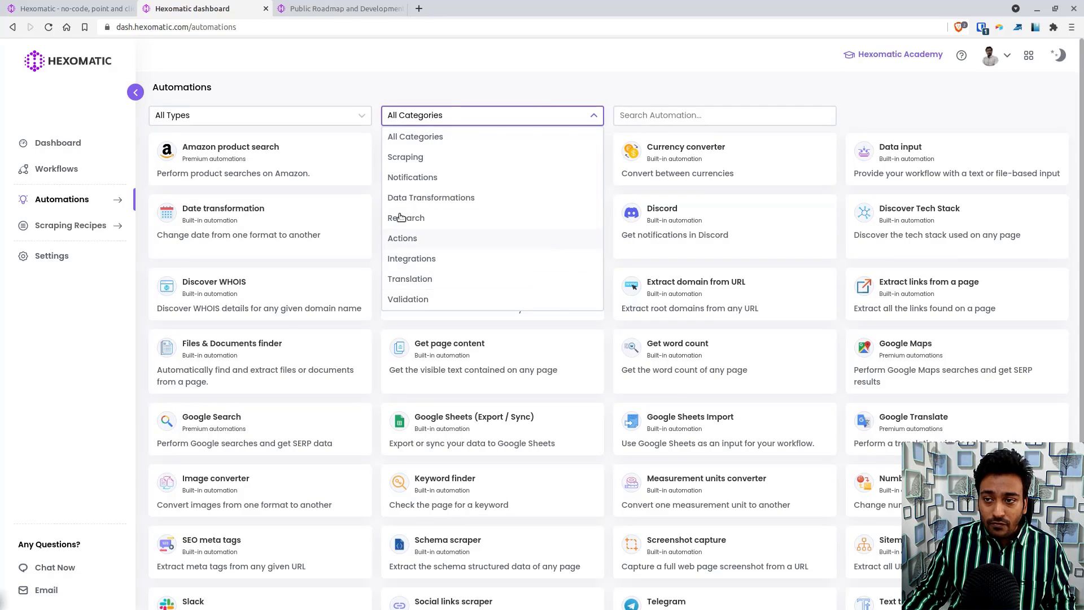
Step: Browse the Hexomatic public roadmap board on Trello, then return to the automations catalogue
click(337, 12)
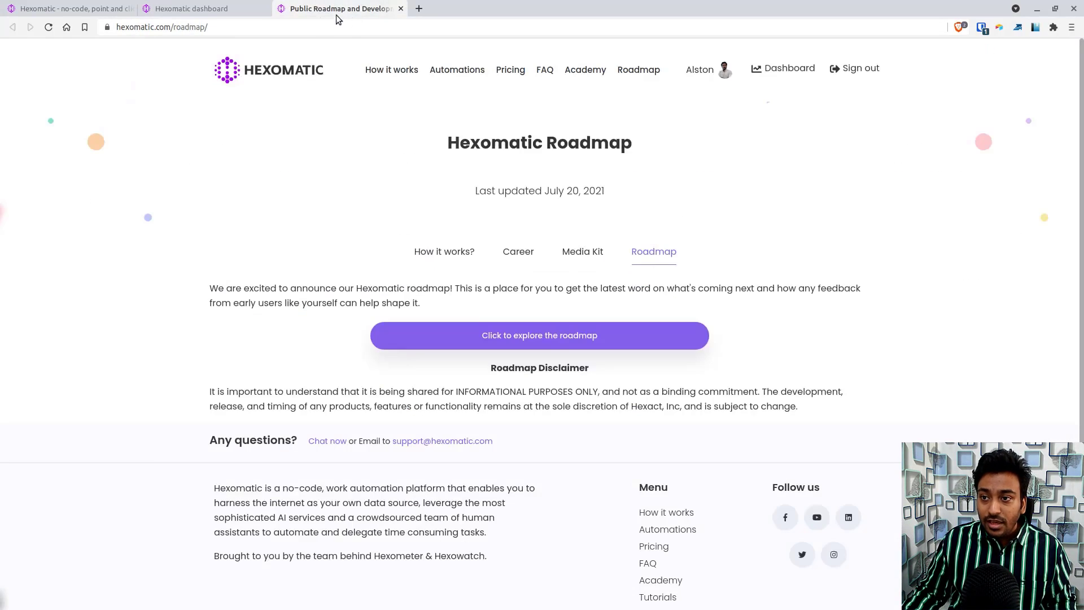
click(559, 336)
click(377, 8)
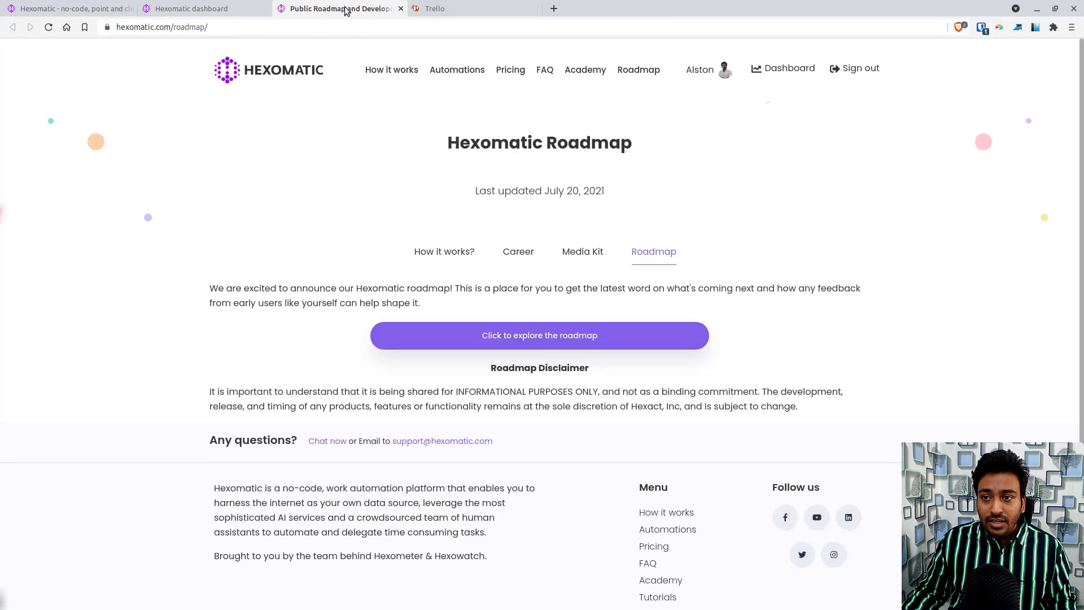
click(225, 7)
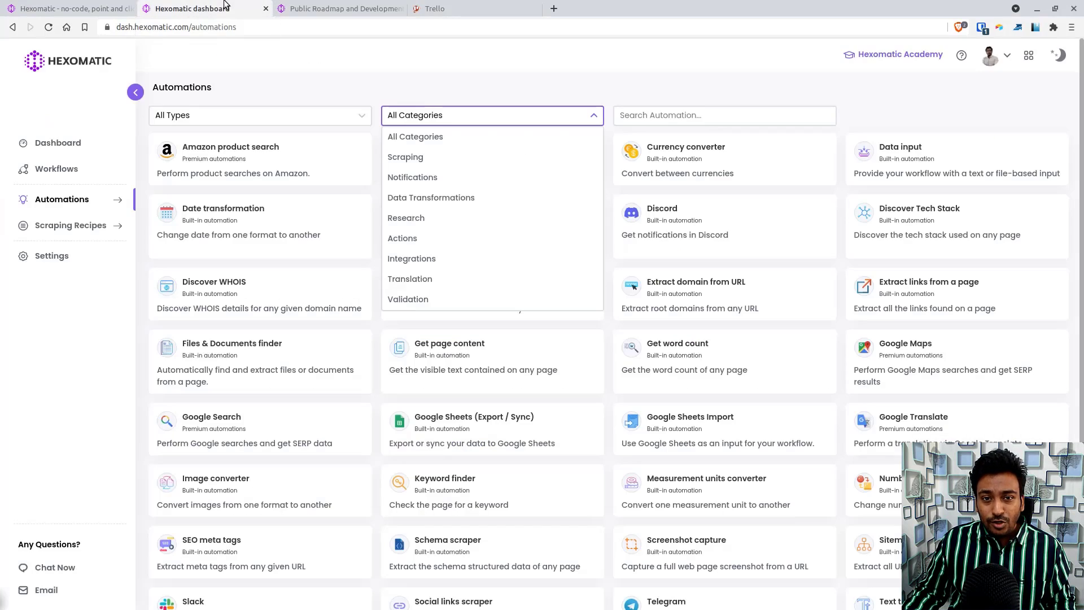
click(346, 64)
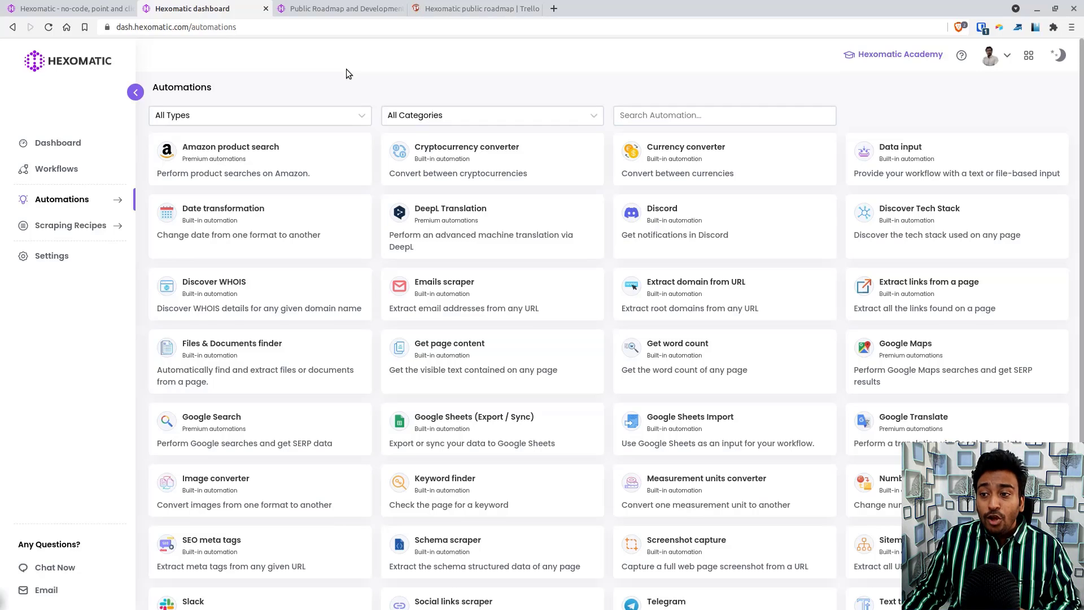
scroll(369, 132, down, 3)
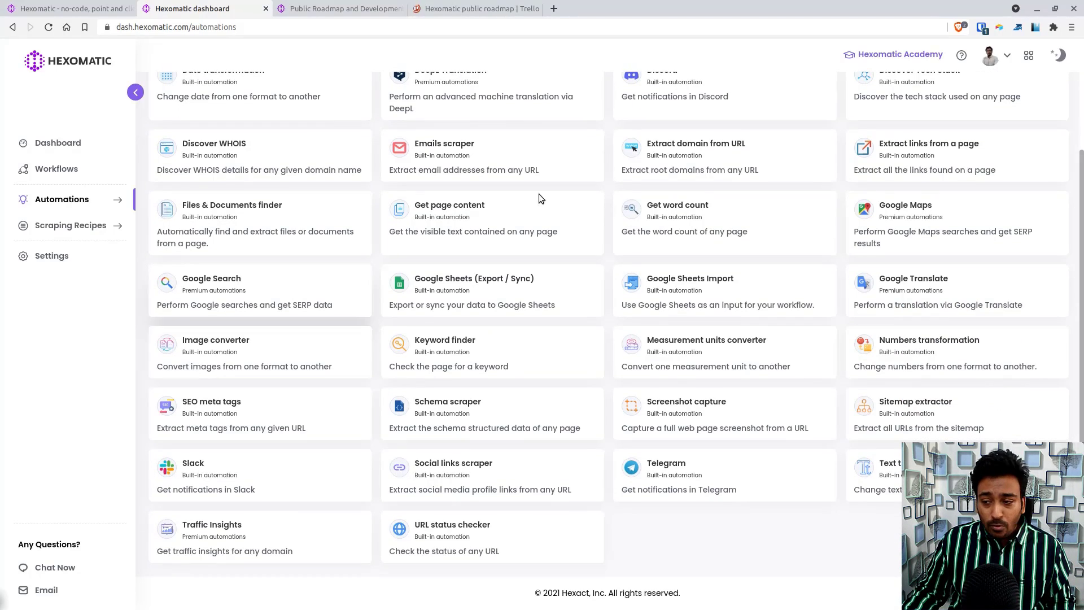
click(488, 7)
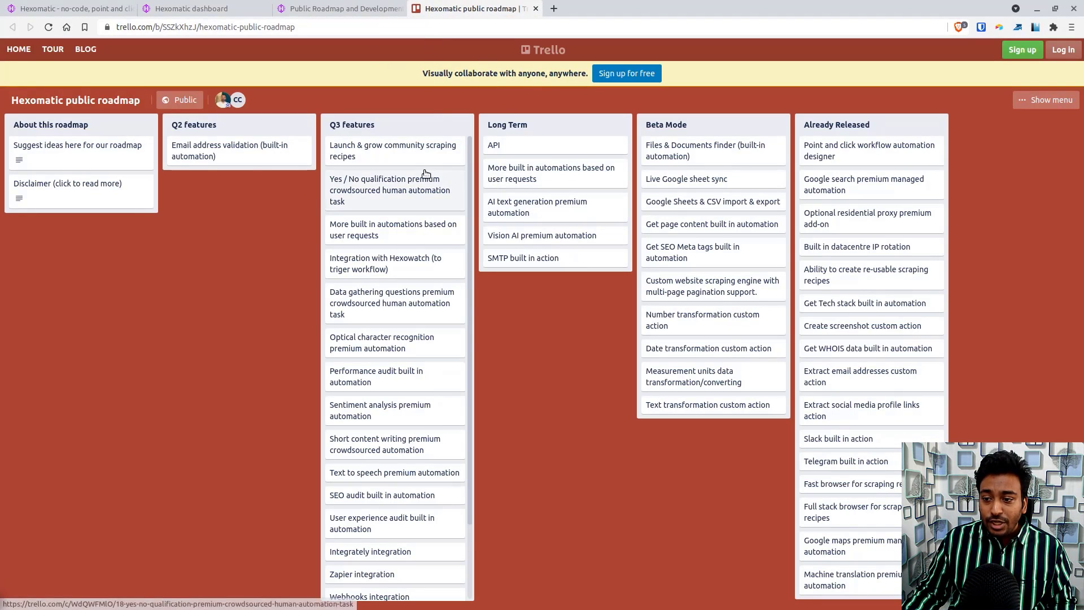
scroll(415, 213, down, 1)
scroll(415, 214, down, 1)
scroll(415, 214, down, 1)
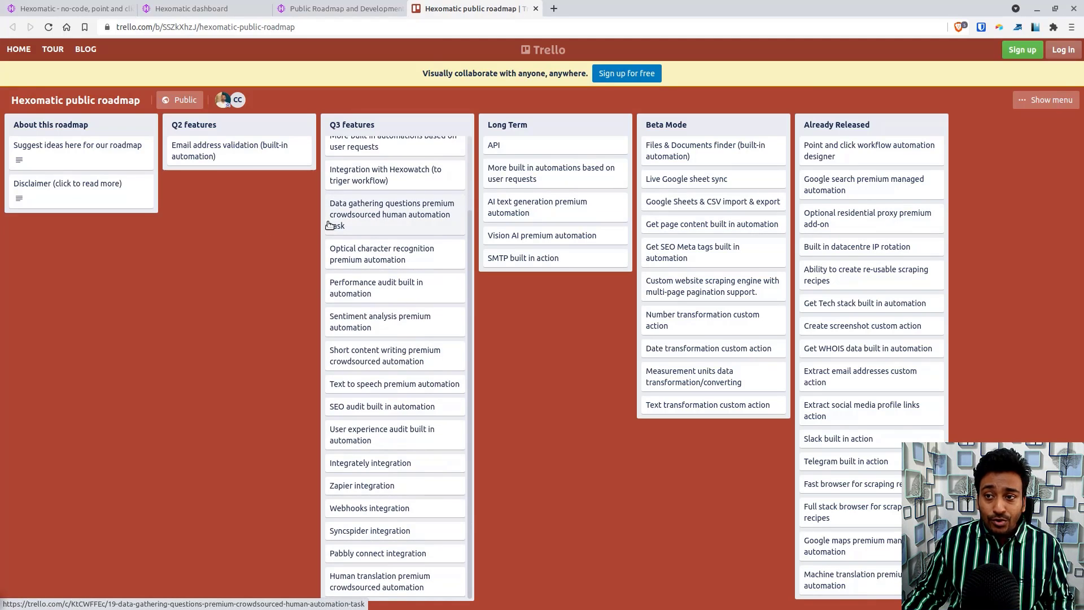
click(225, 8)
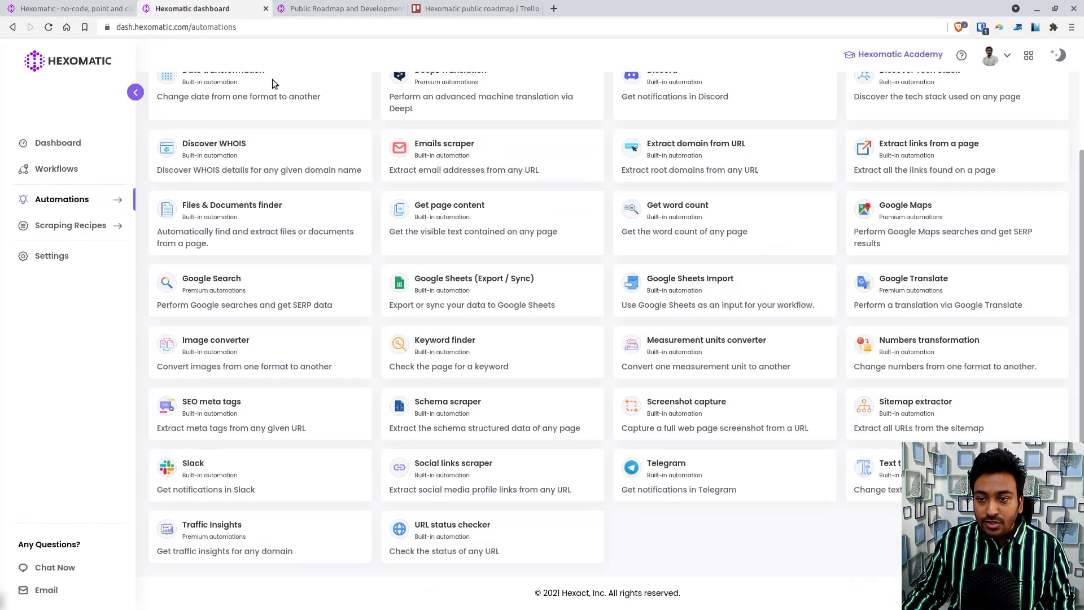
scroll(288, 135, up, 1)
scroll(299, 181, up, 1)
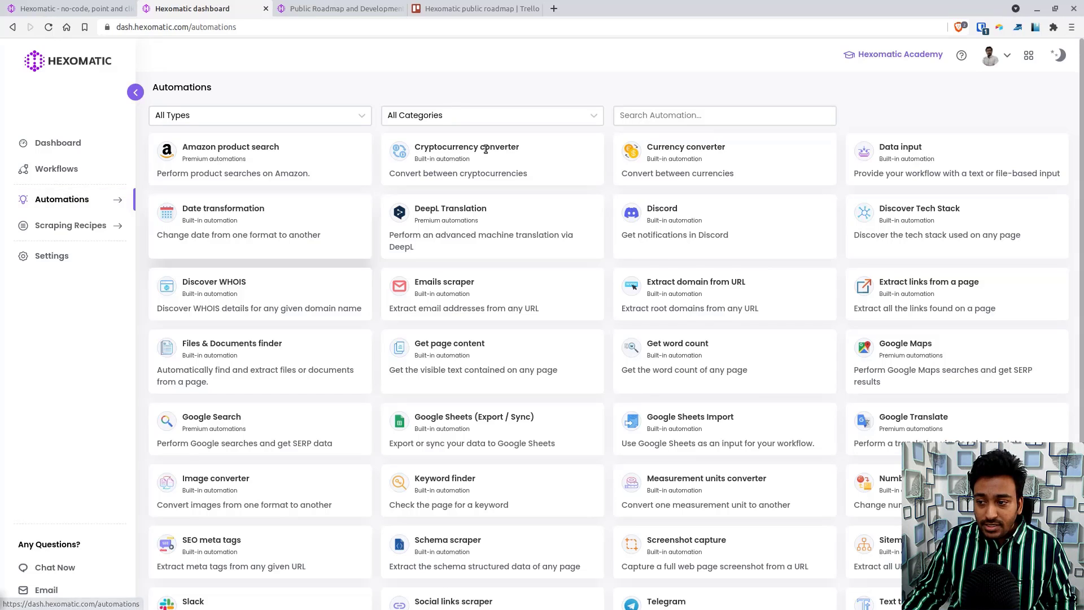
scroll(897, 437, down, 3)
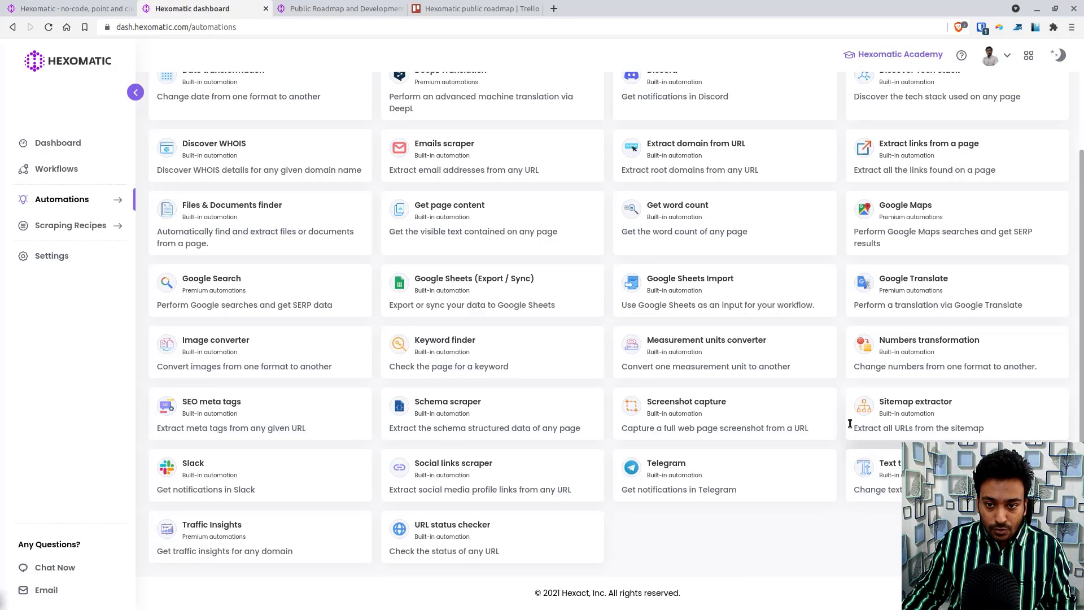
Step: Go to Scraping Recipes, listing saved recipes such as Hexomatic Blog Scrape and SaaSpirate Deals Scrape
click(84, 228)
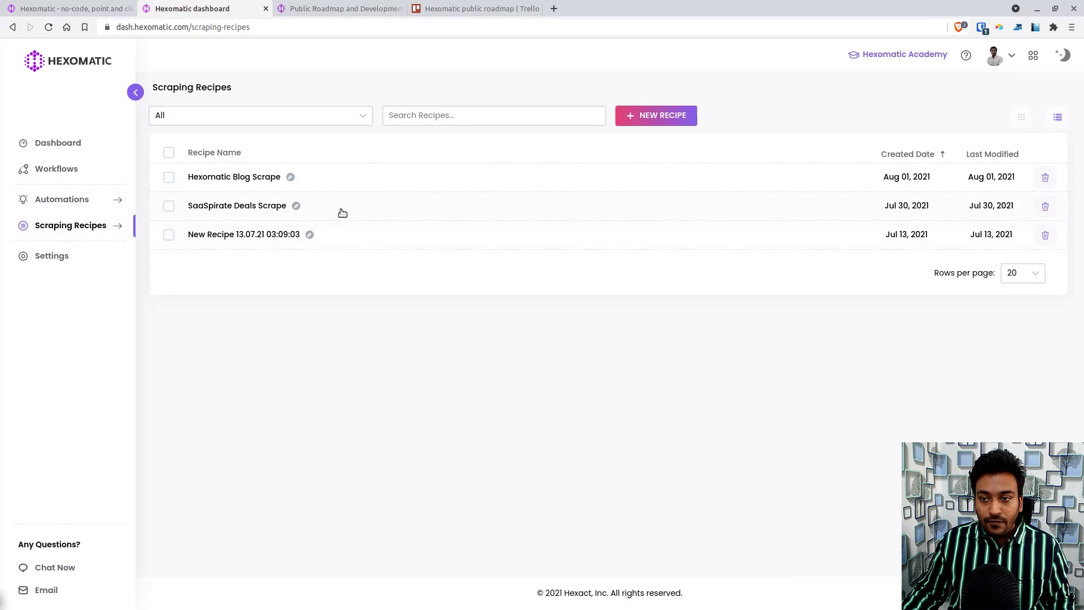
click(77, 9)
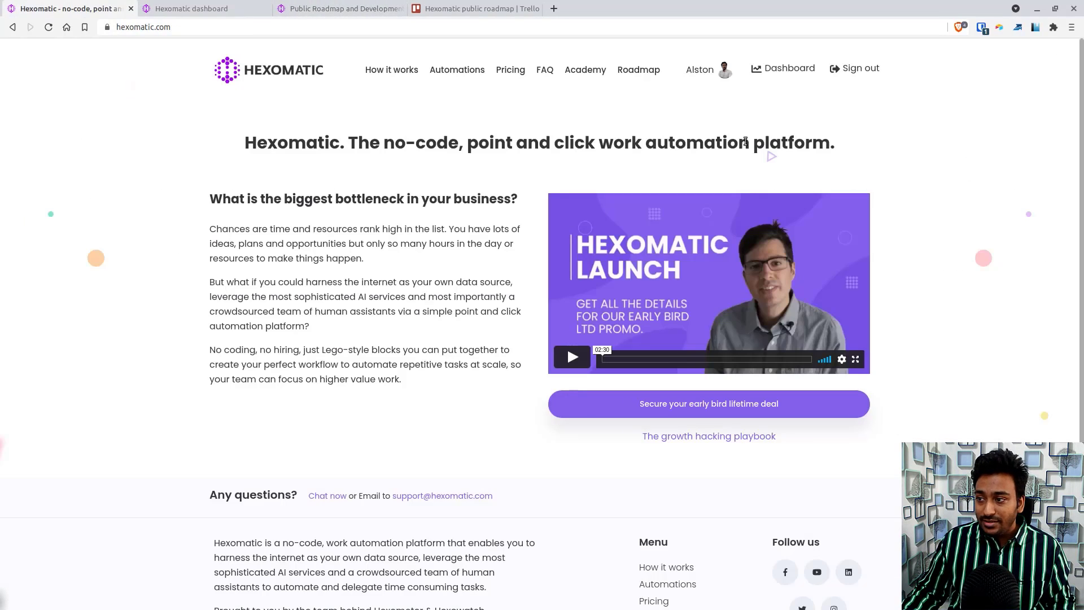
right_click(586, 70)
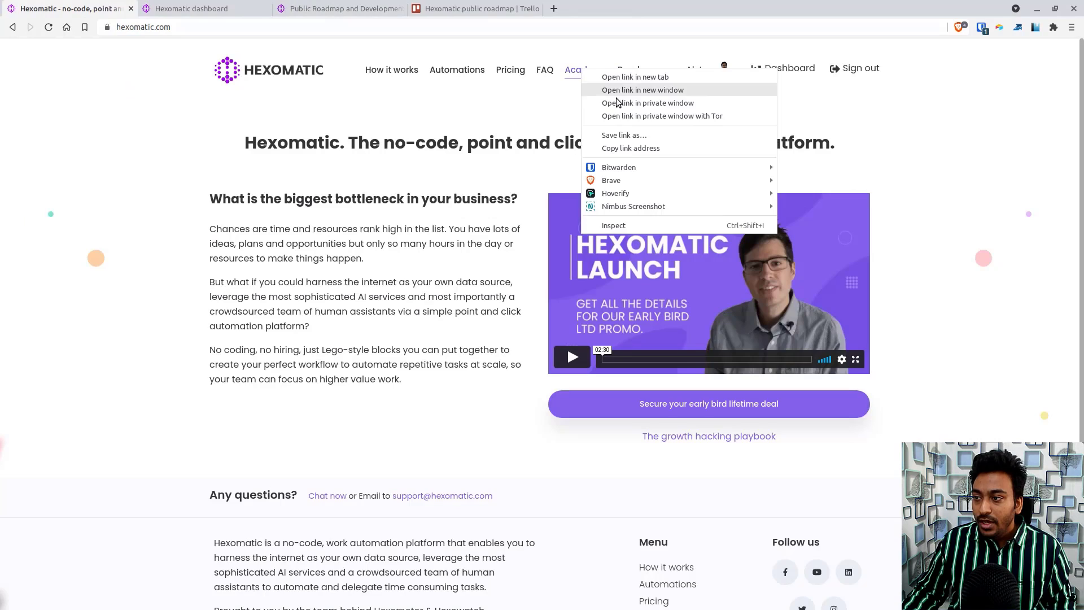
click(586, 143)
click(162, 7)
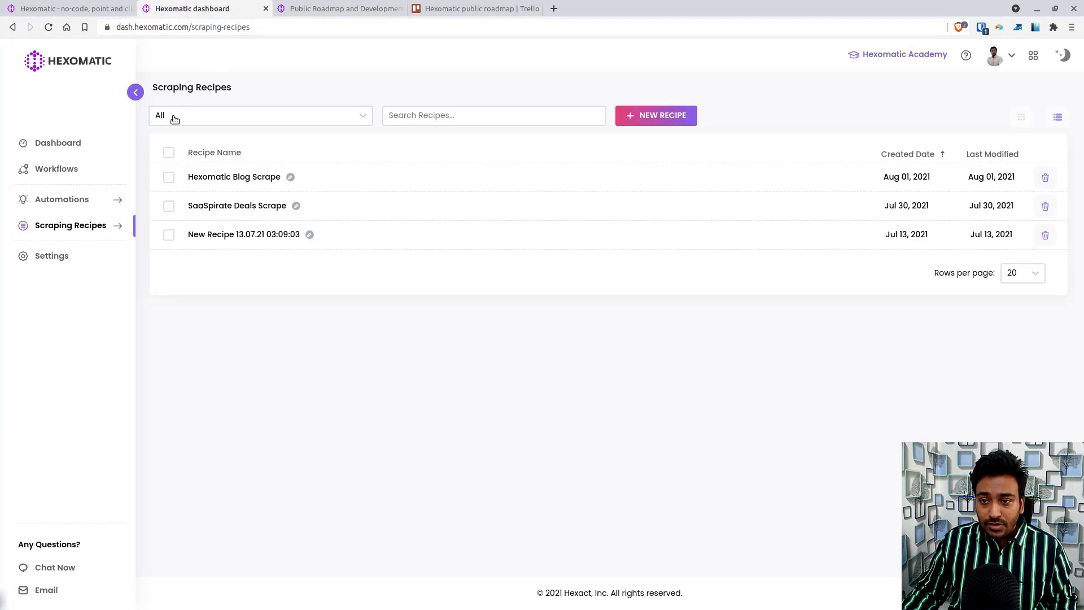
click(628, 123)
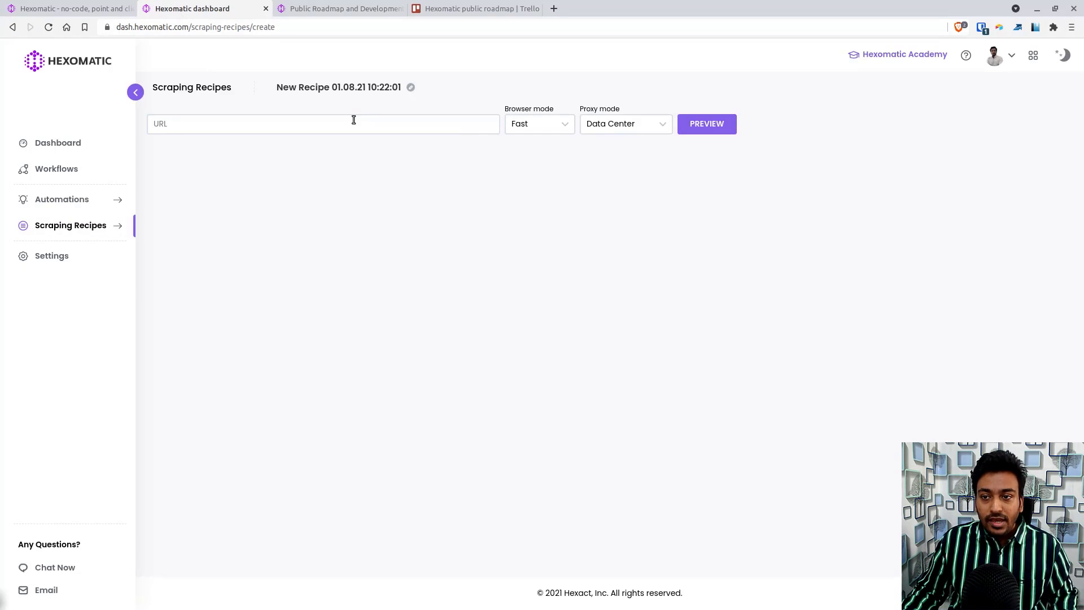
click(354, 120)
text(https://hexomatic.com/academy/)
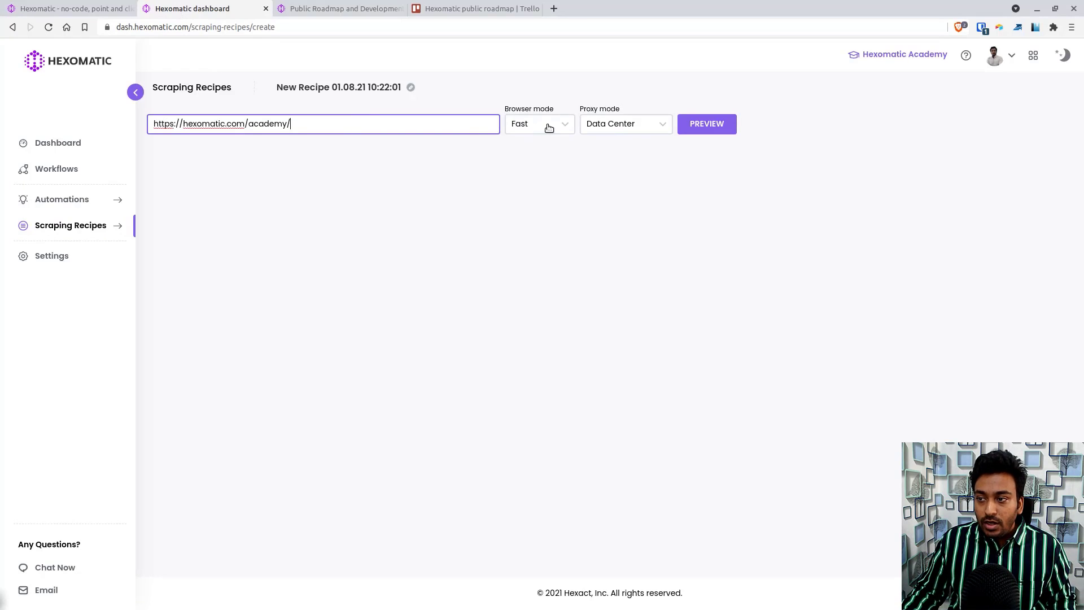
Step: Keep the browser mode on Fast and the proxy mode on Data Center
click(549, 128)
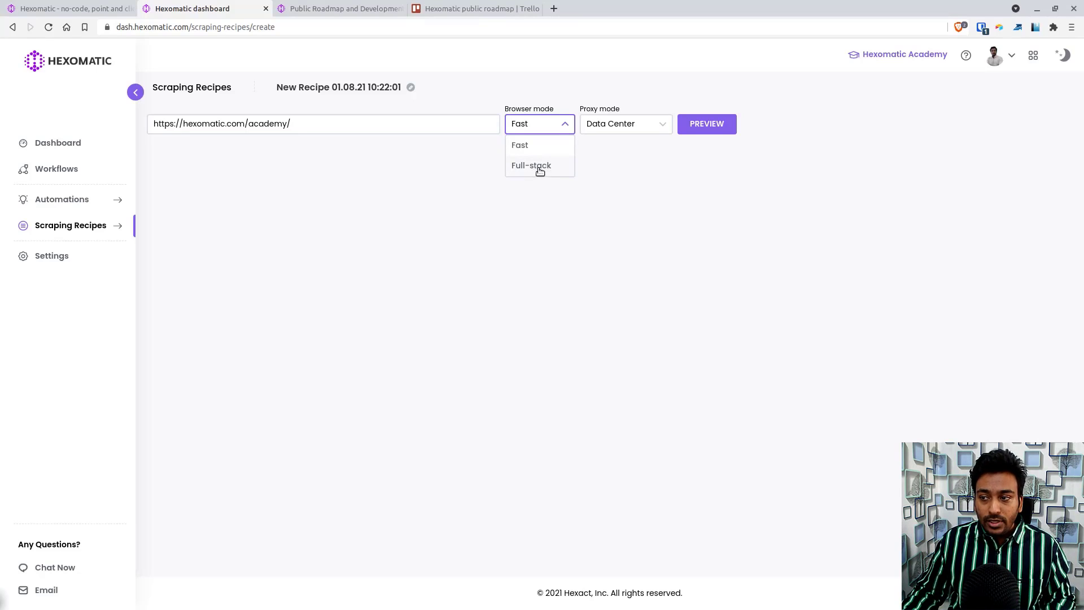
click(530, 147)
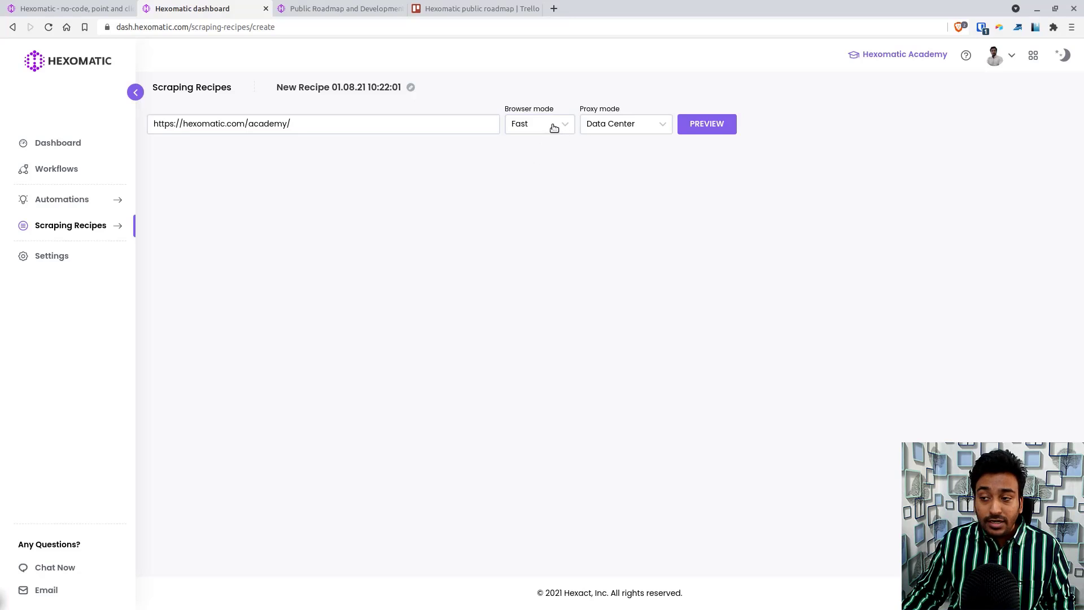
click(552, 127)
click(532, 130)
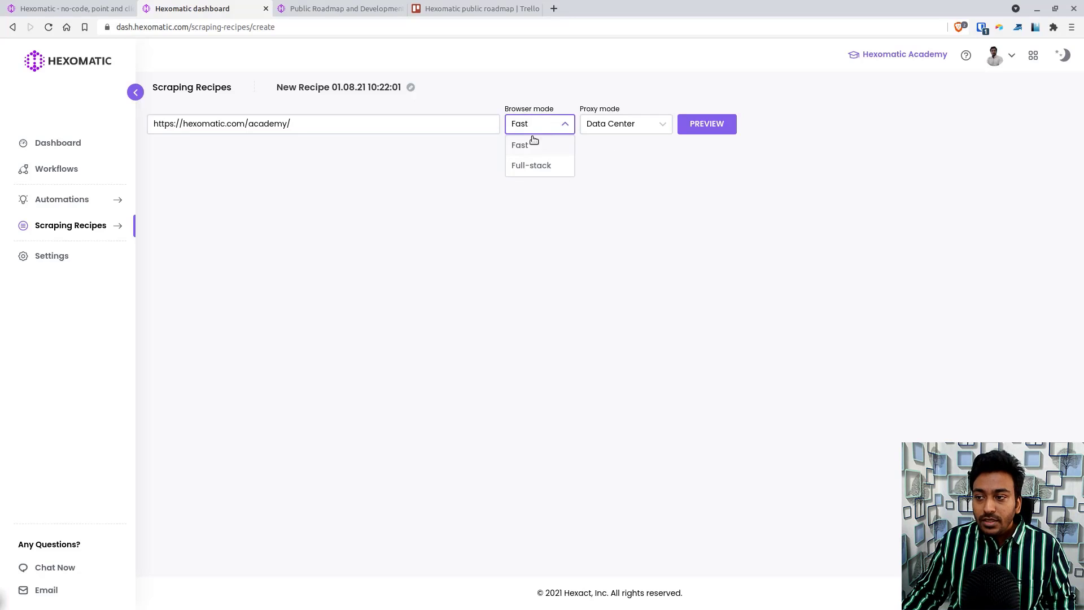
click(533, 147)
click(617, 126)
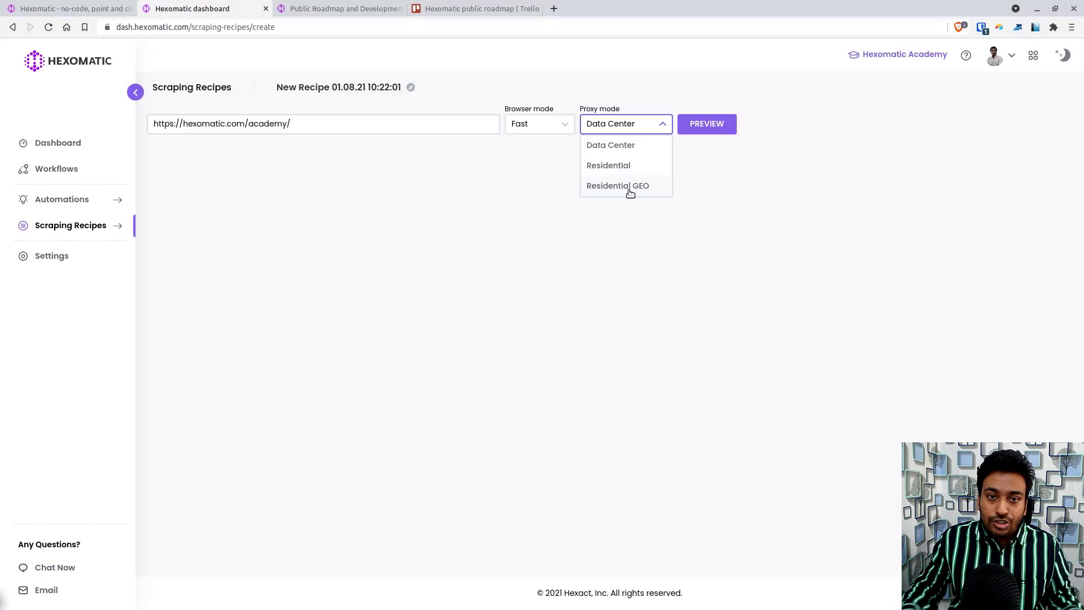
click(645, 147)
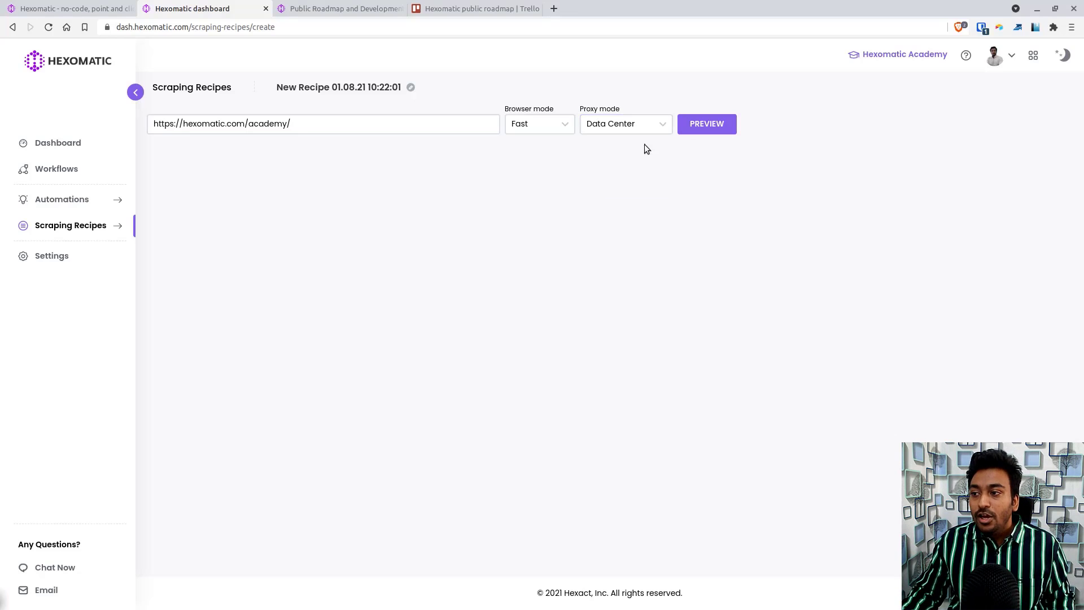
Step: Preview the Academy page and select all ten article titles starting from the first one
click(714, 125)
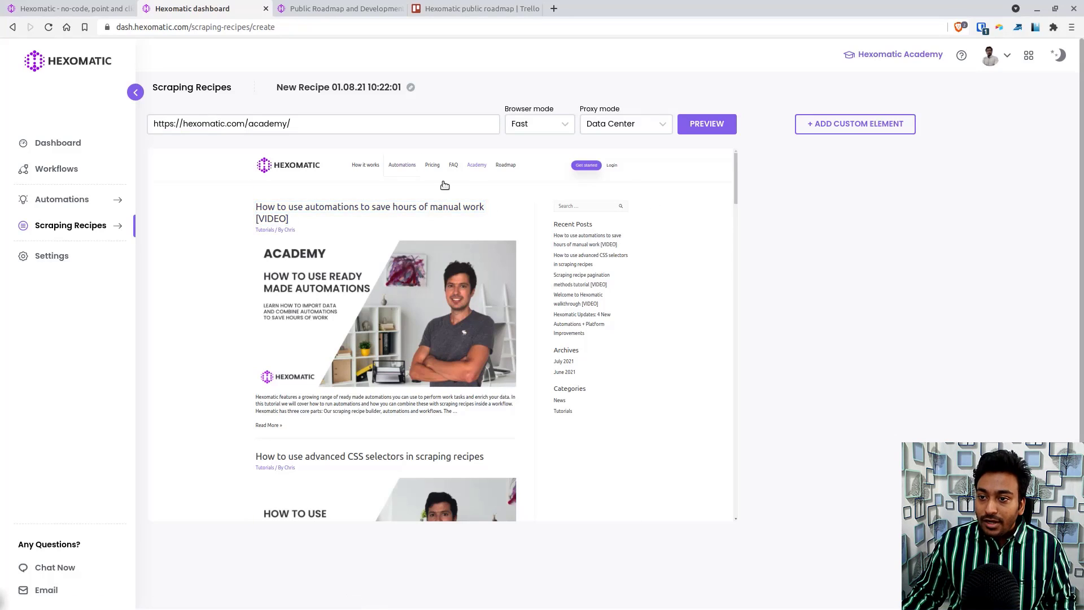
scroll(700, 243, down, 2)
scroll(700, 239, down, 2)
scroll(701, 239, down, 2)
scroll(700, 238, up, 5)
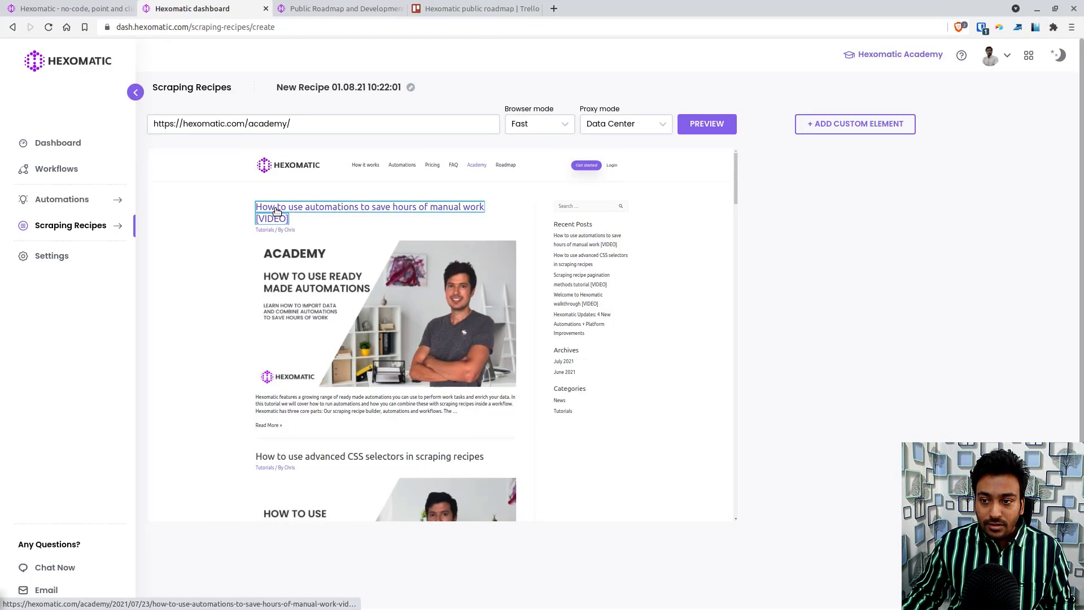
click(276, 211)
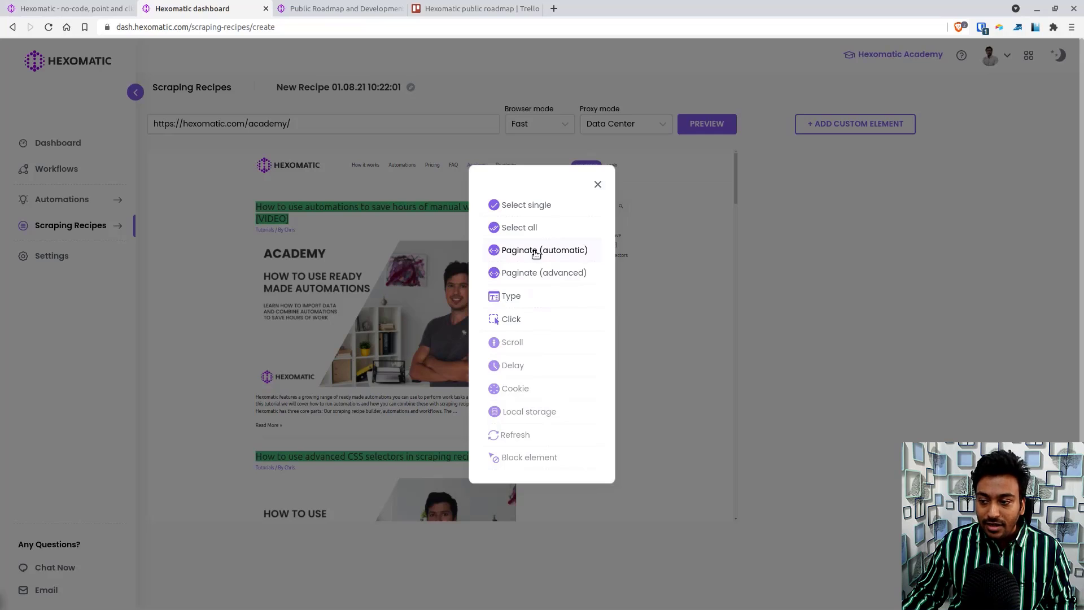
mouse_move(513, 342)
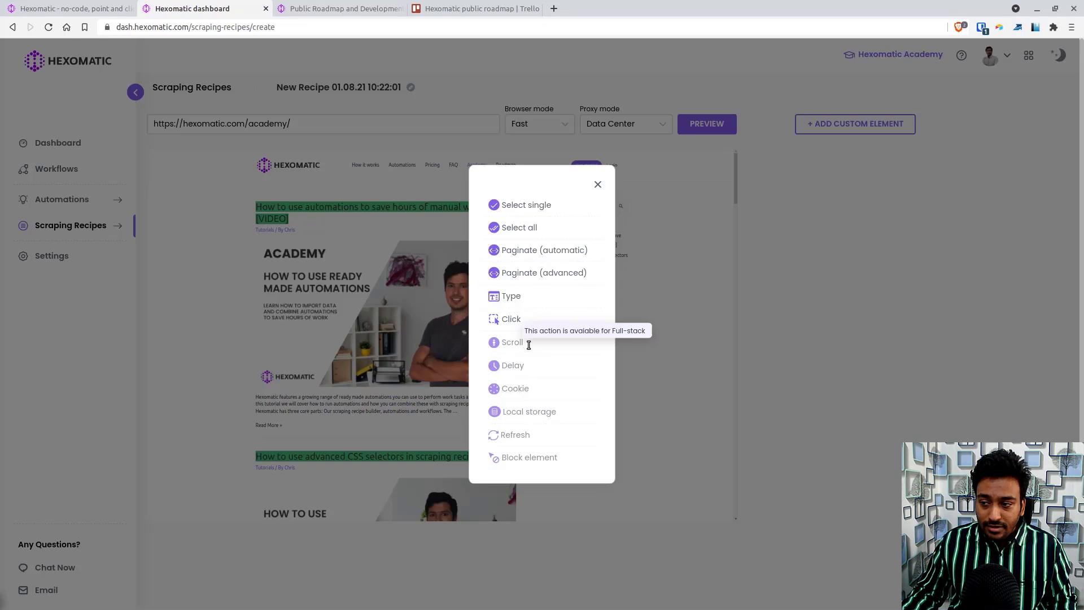
click(542, 232)
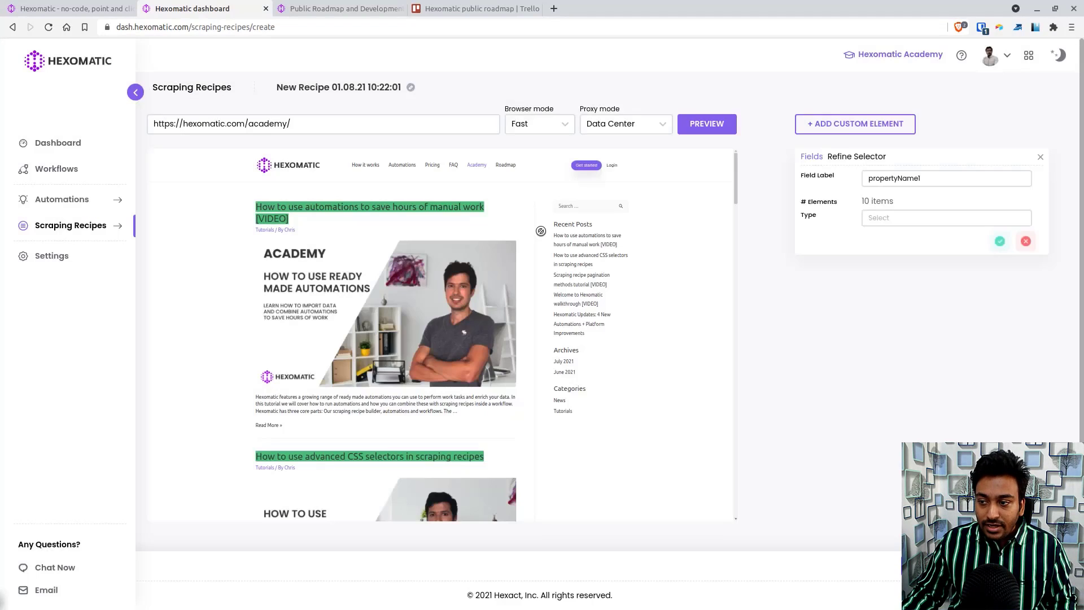
Step: Label the captured titles field 'title', set its type to Text, and confirm it
double_click(917, 178)
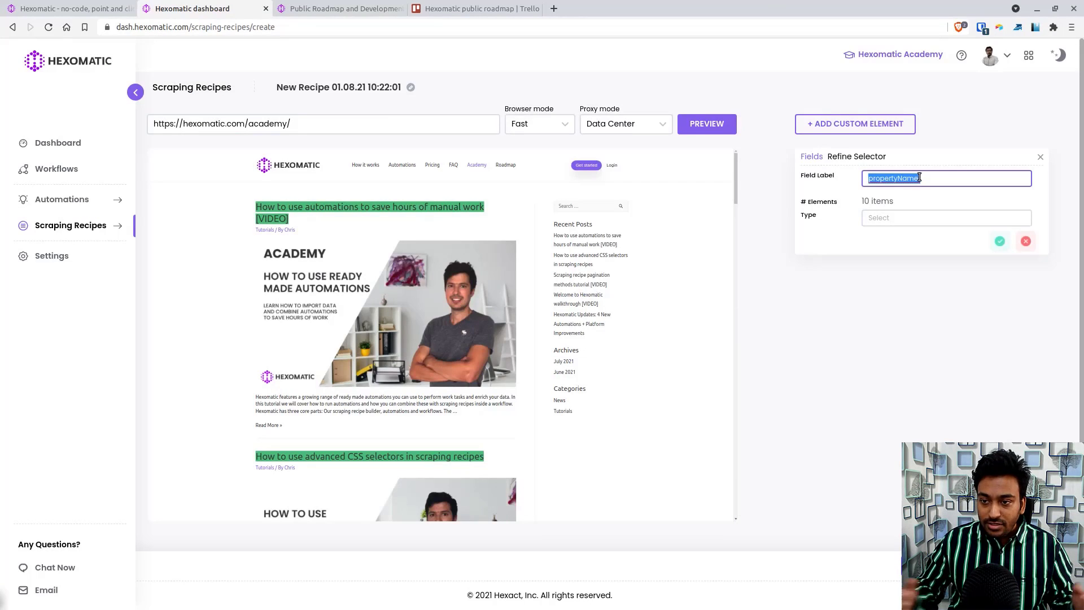
text(title)
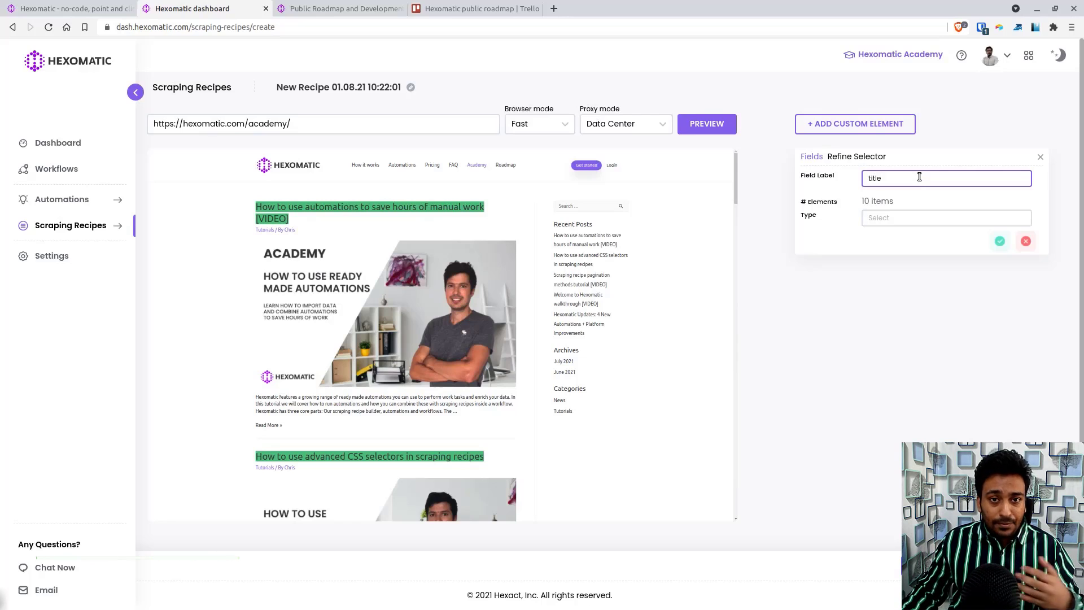
click(899, 219)
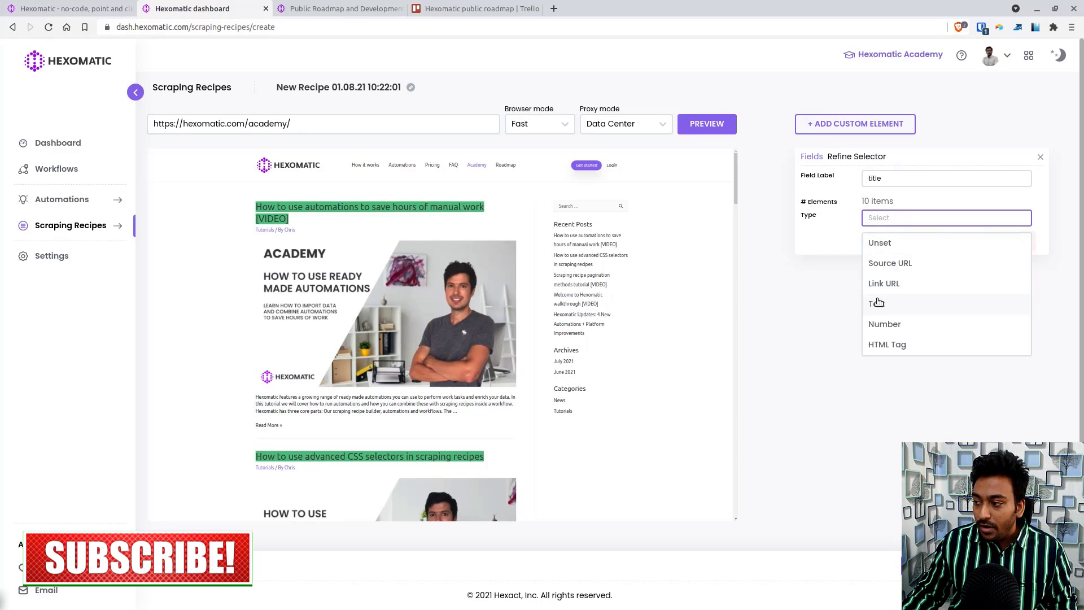
click(879, 303)
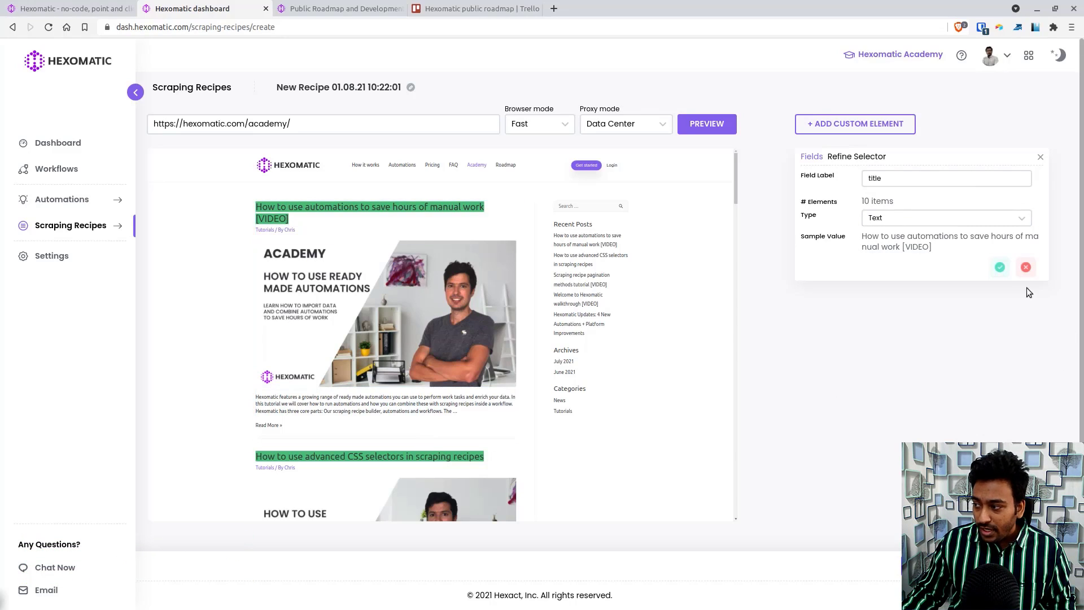
click(1000, 269)
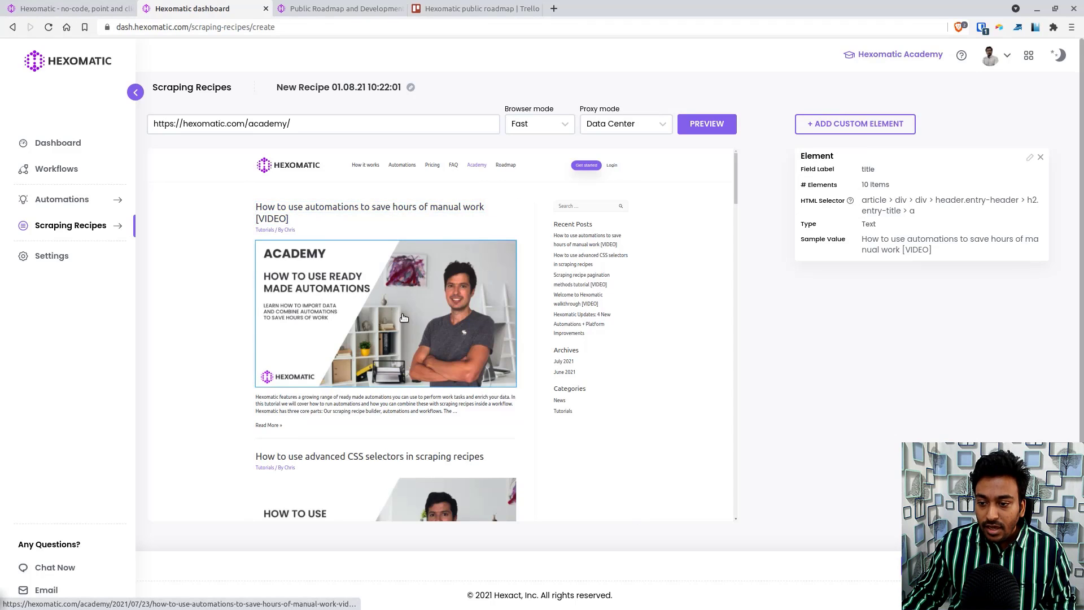
Step: Capture all article images as an 'Image' field of Source URL type
click(388, 304)
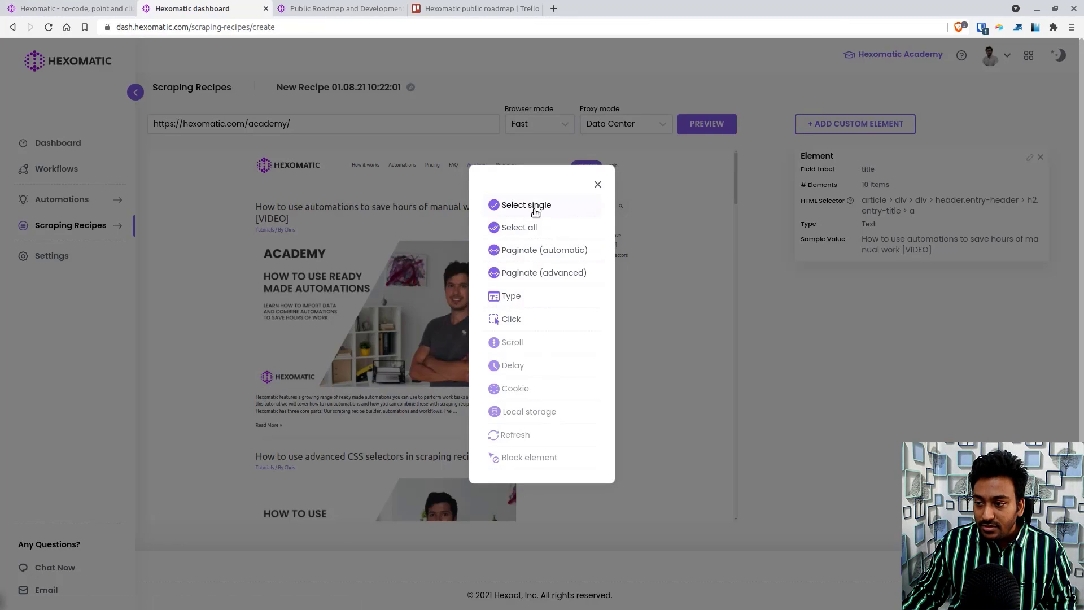
click(523, 230)
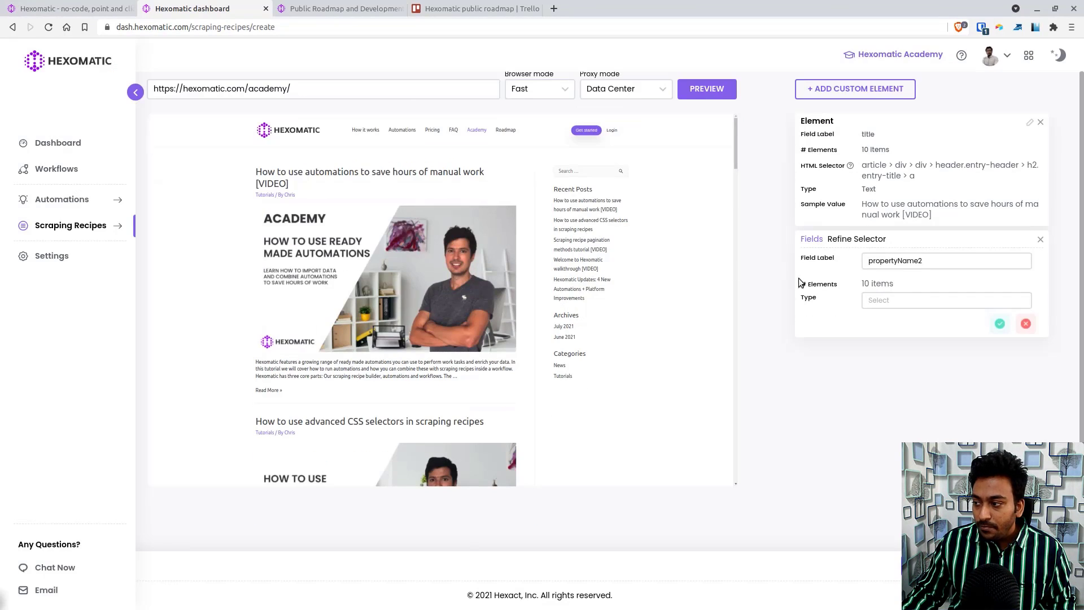
double_click(924, 264)
text(Image)
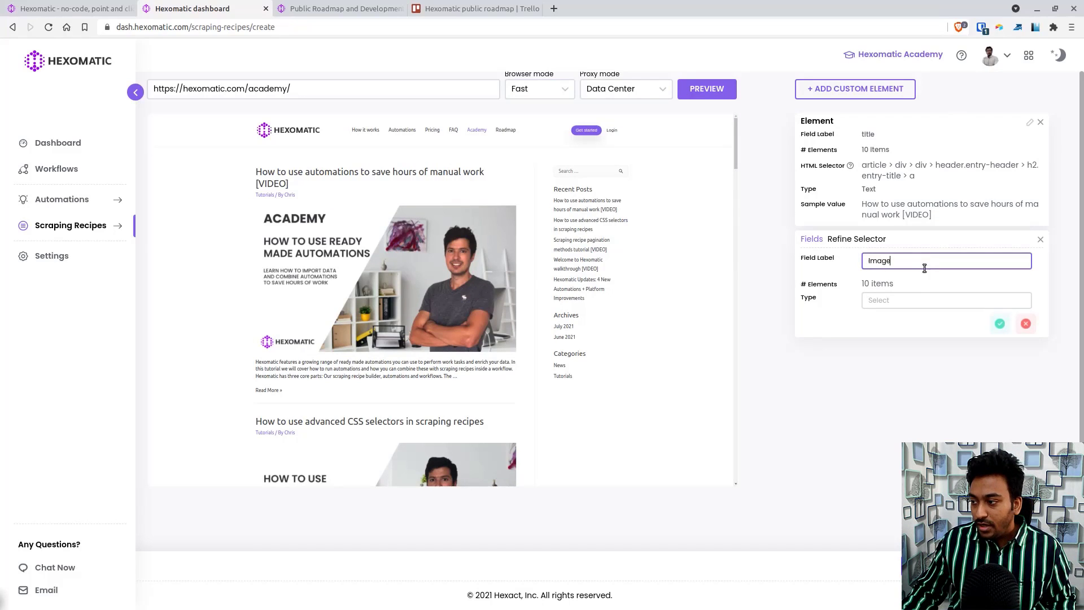
click(900, 301)
click(901, 363)
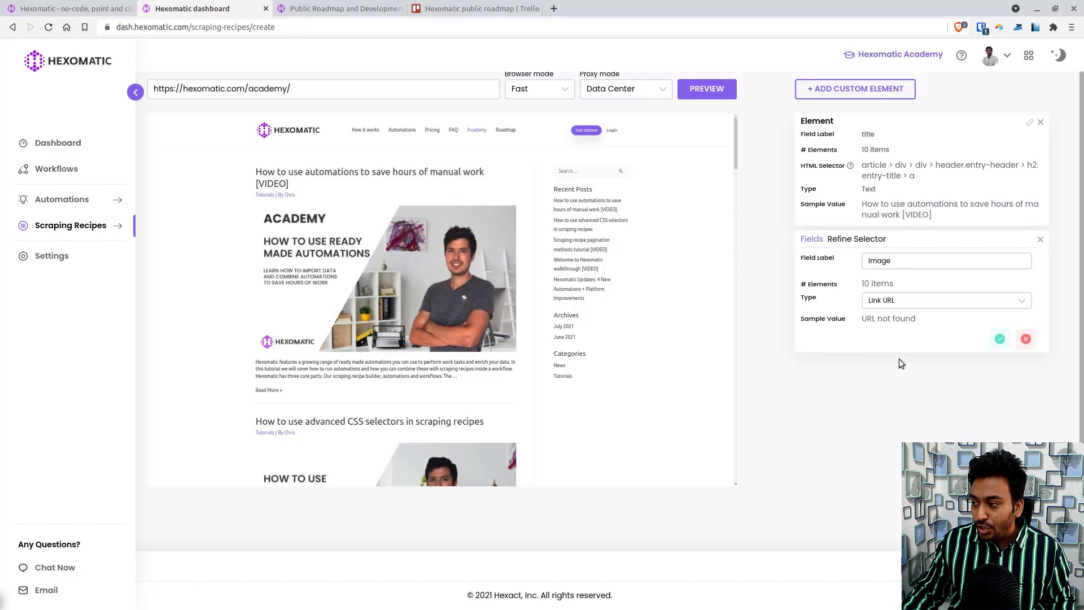
click(893, 305)
click(896, 346)
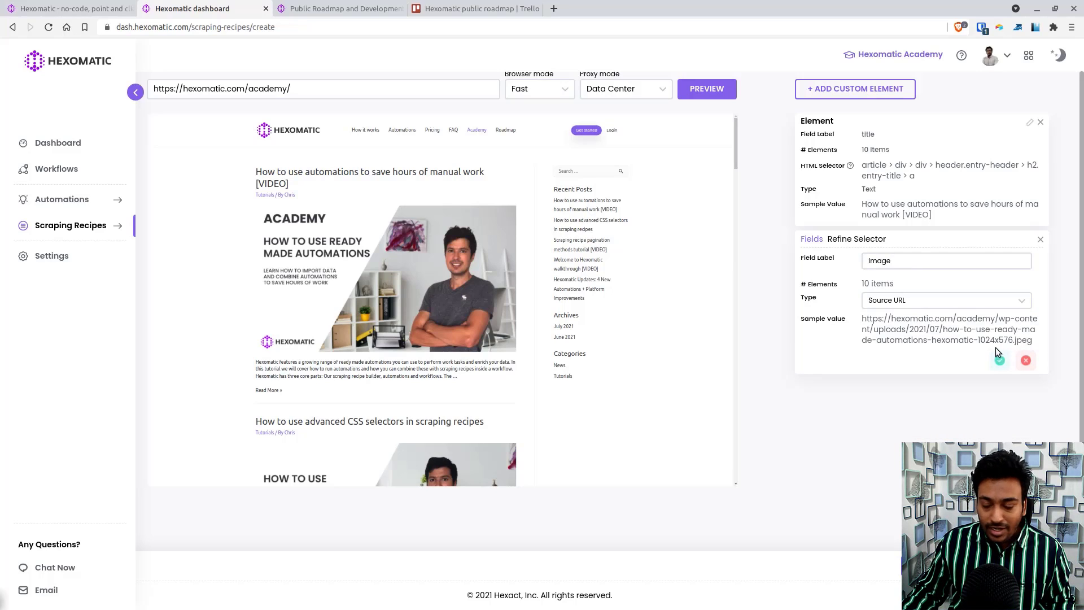
click(999, 359)
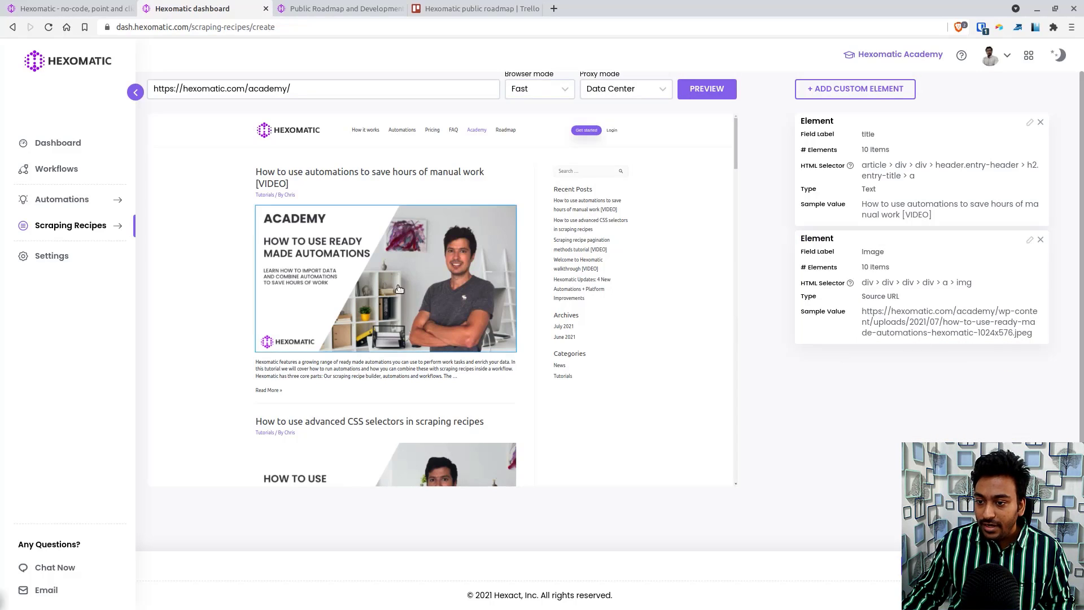
Step: Capture all article title links as a 'Post_URL' field of Link URL type
click(329, 174)
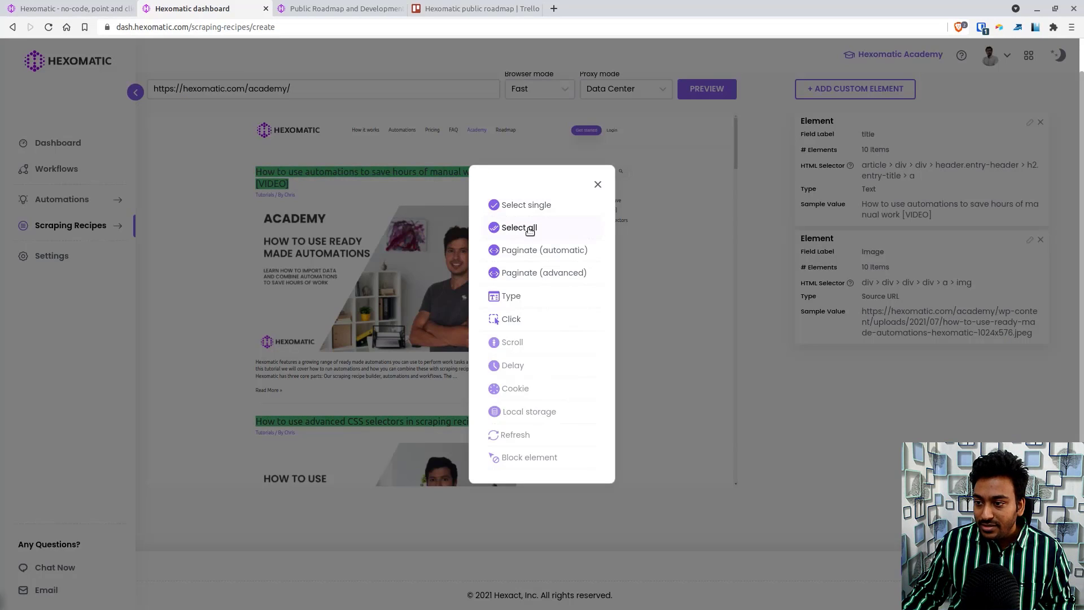
click(519, 227)
double_click(914, 379)
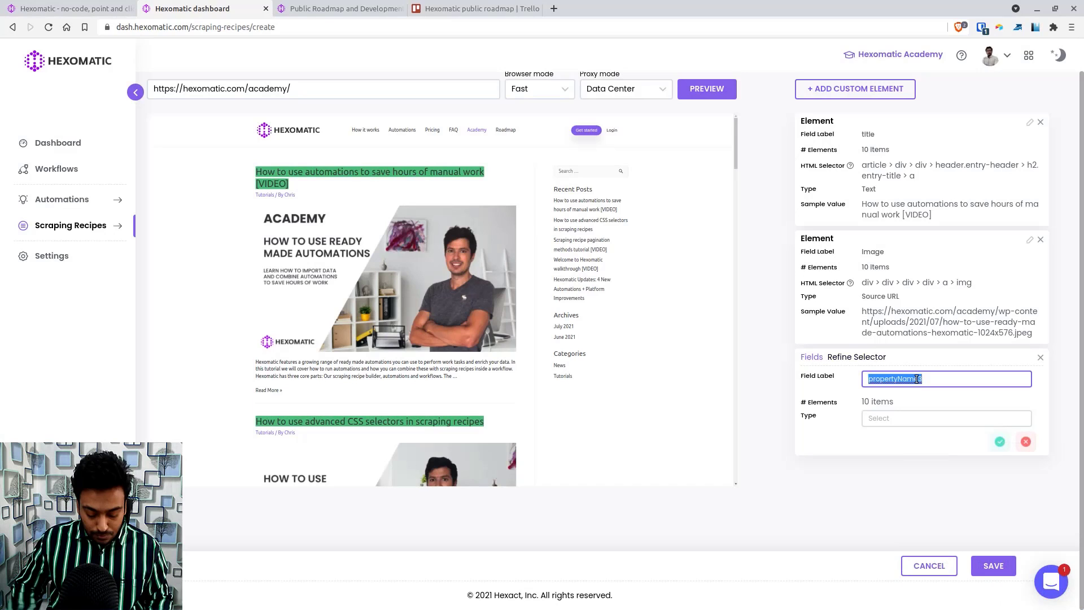
text(Post_)
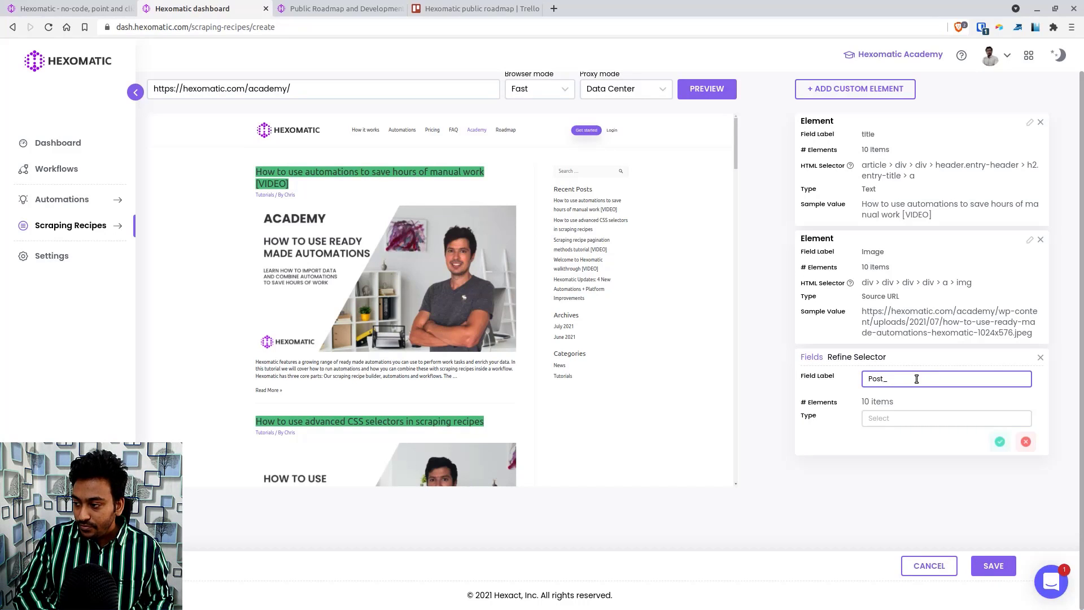
text(URL)
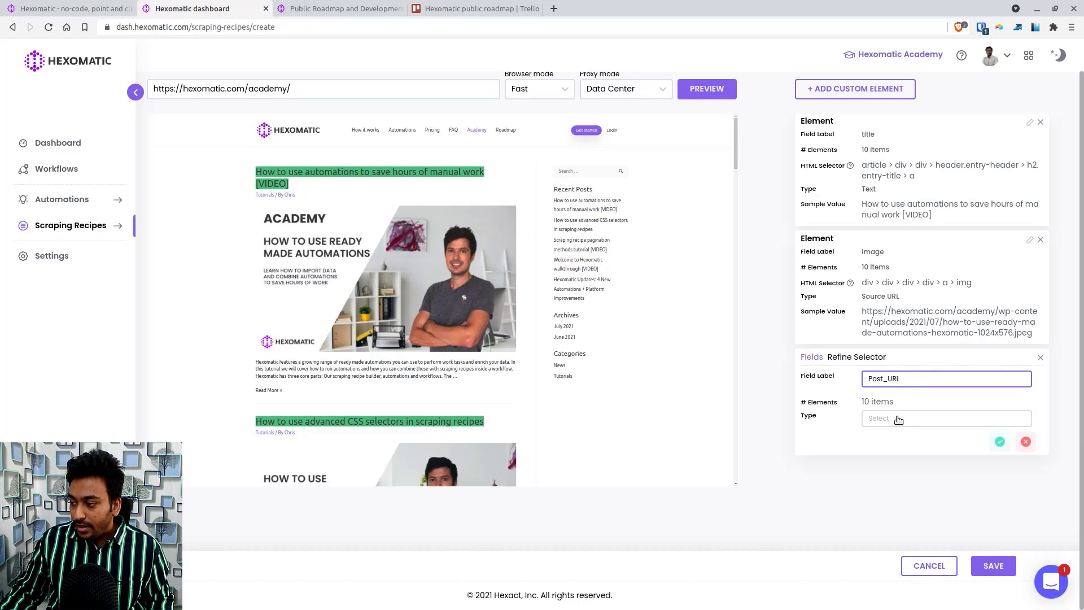
click(899, 420)
click(891, 480)
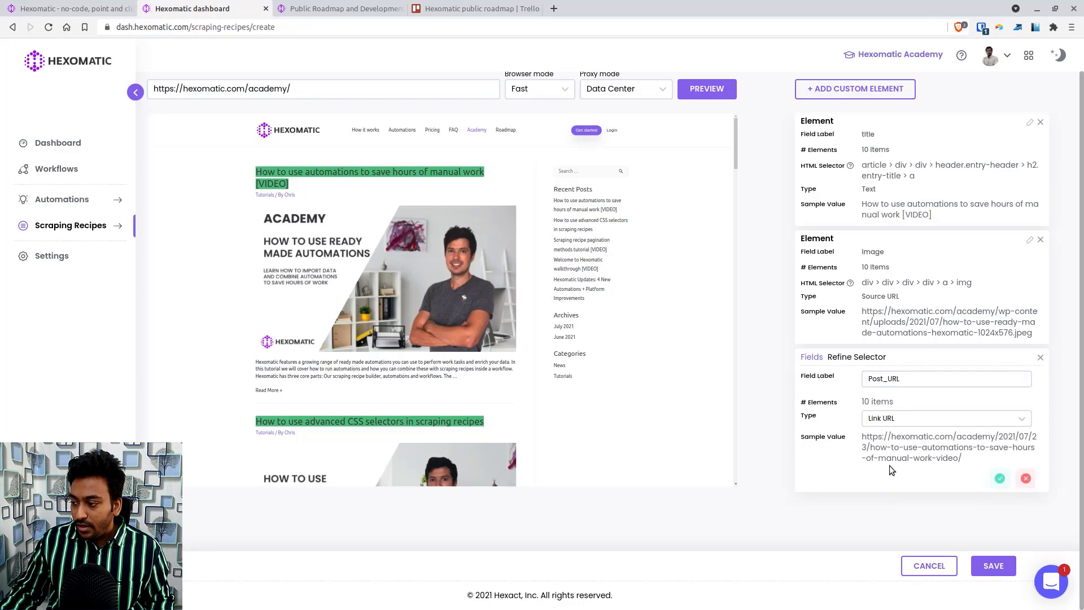
click(1000, 479)
scroll(528, 292, down, 1)
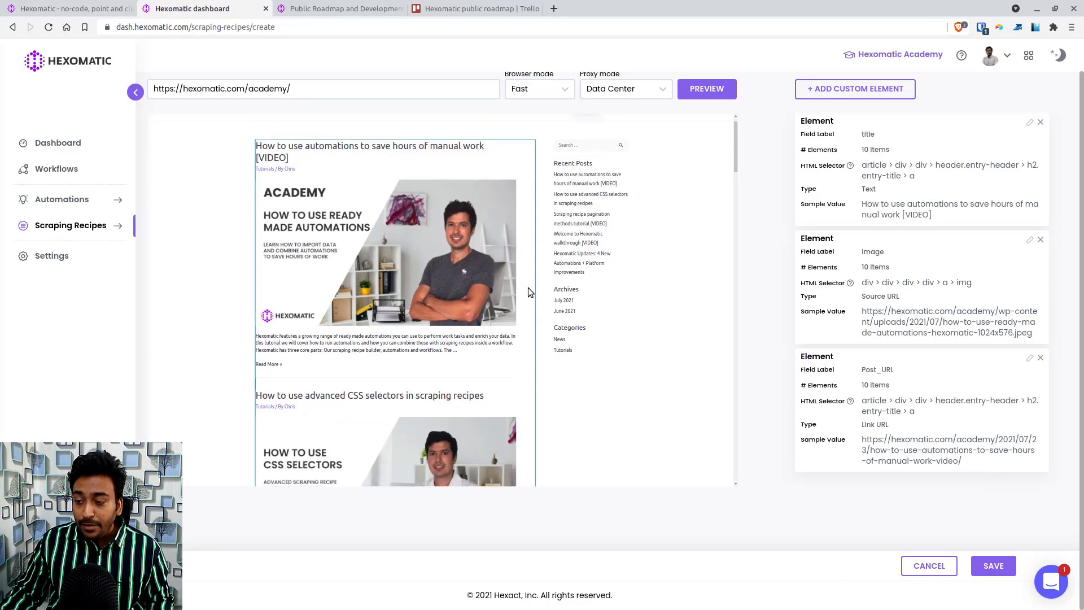
scroll(528, 287, down, 3)
scroll(528, 288, down, 3)
scroll(528, 287, down, 3)
scroll(528, 287, down, 3)
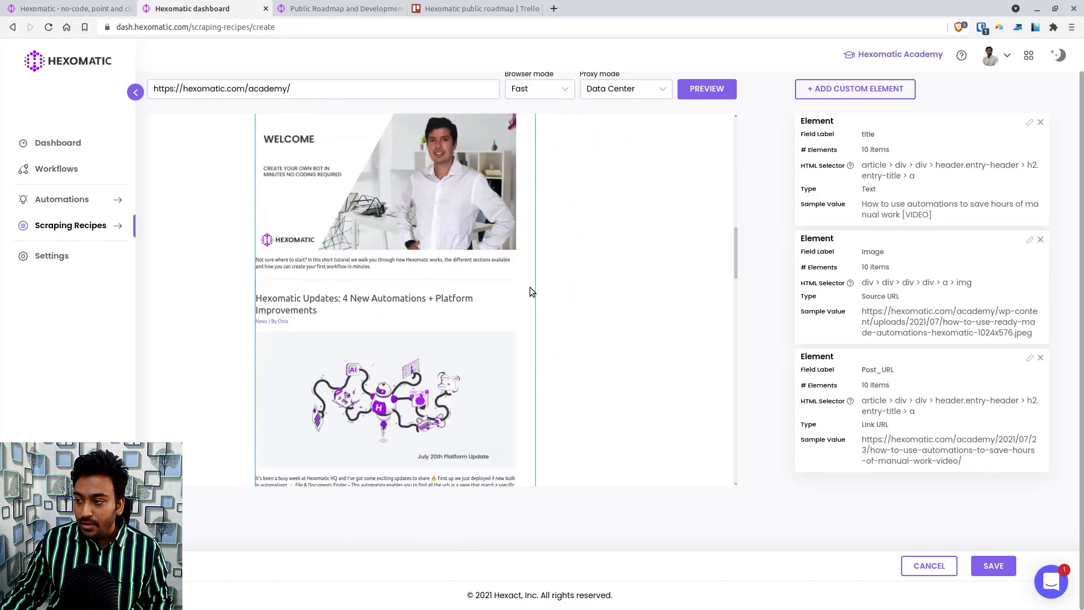
scroll(707, 333, down, 5)
drag(736, 311, 737, 454)
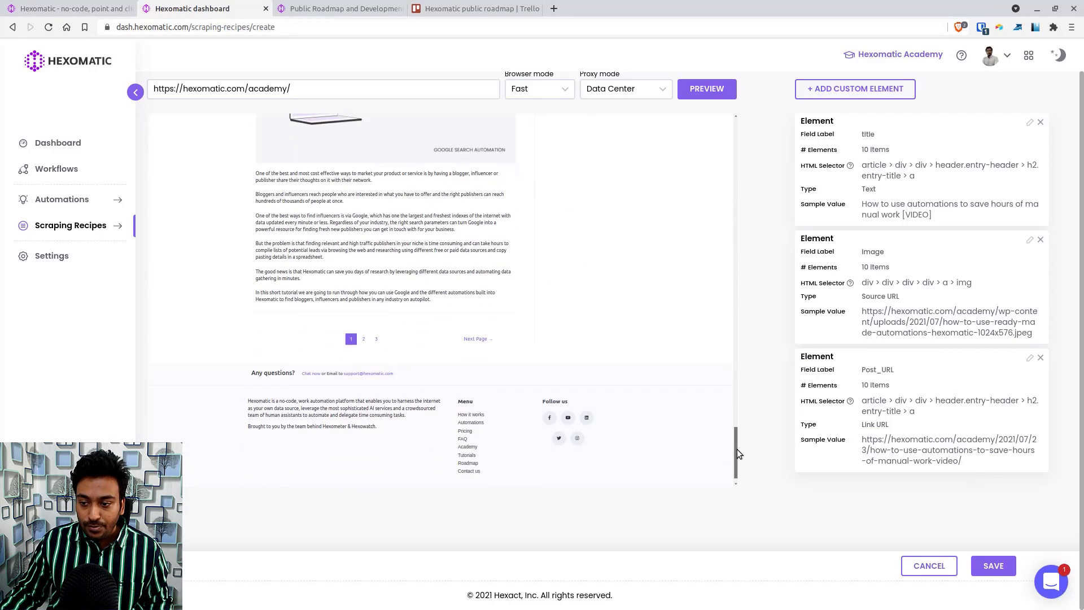
Step: Add automatic pagination with a page count to the recipe, then delete it
click(364, 341)
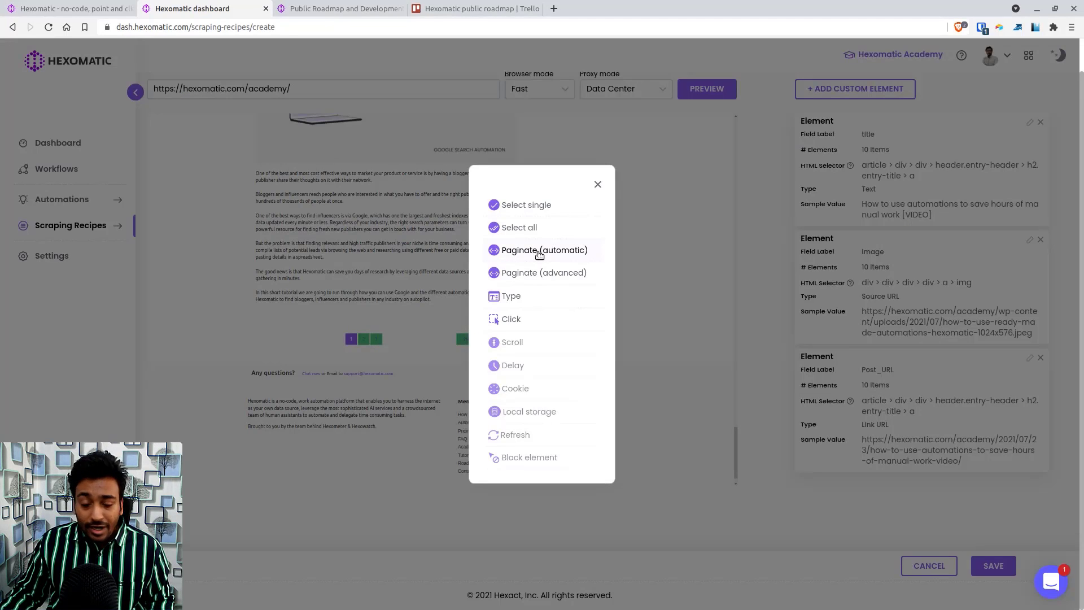
click(539, 251)
click(515, 315)
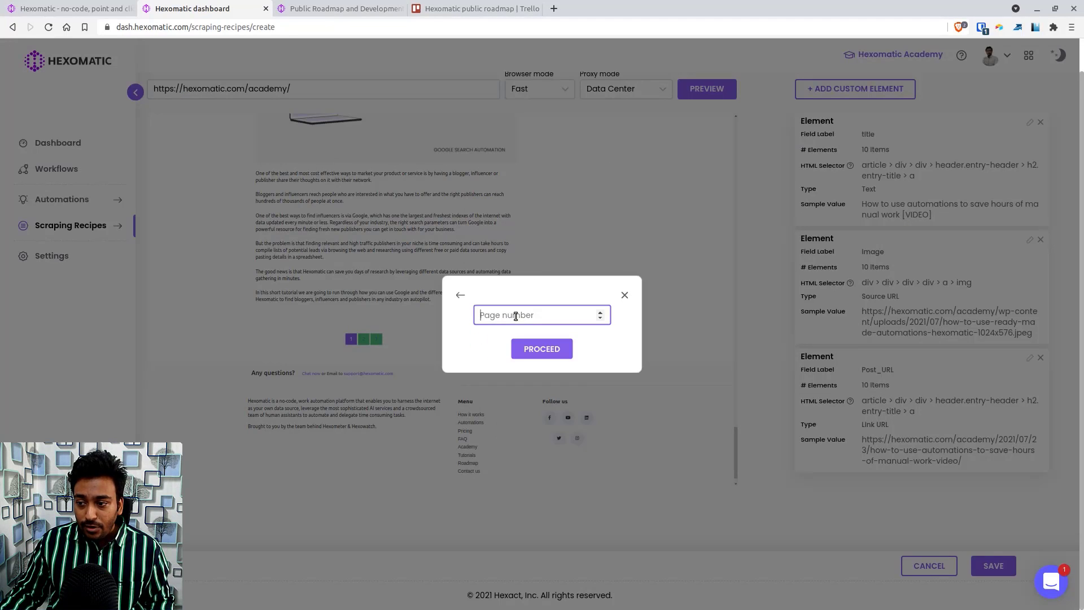
text(3)
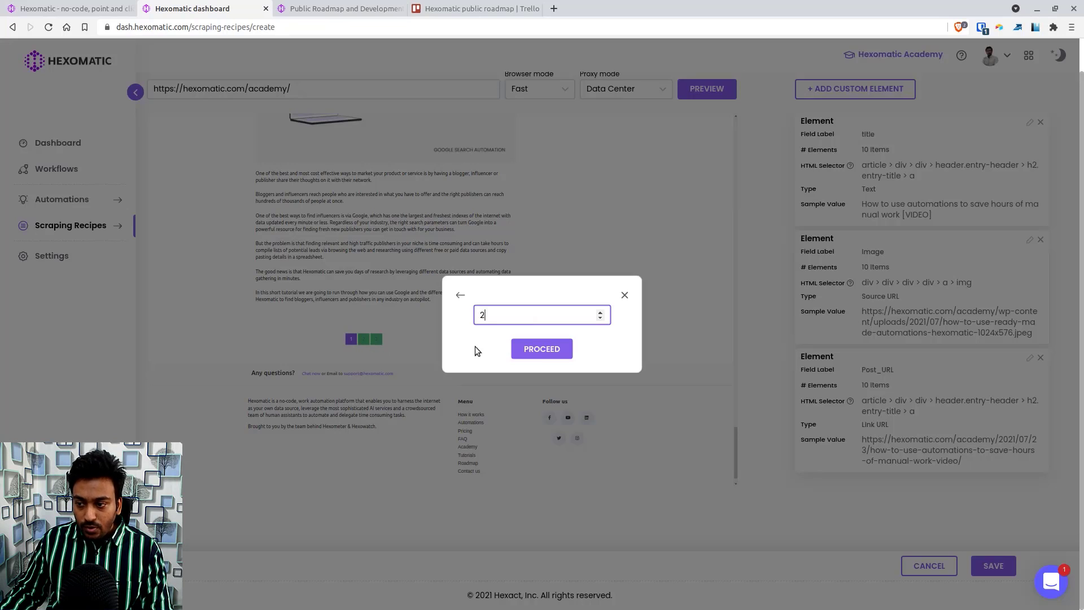
click(543, 348)
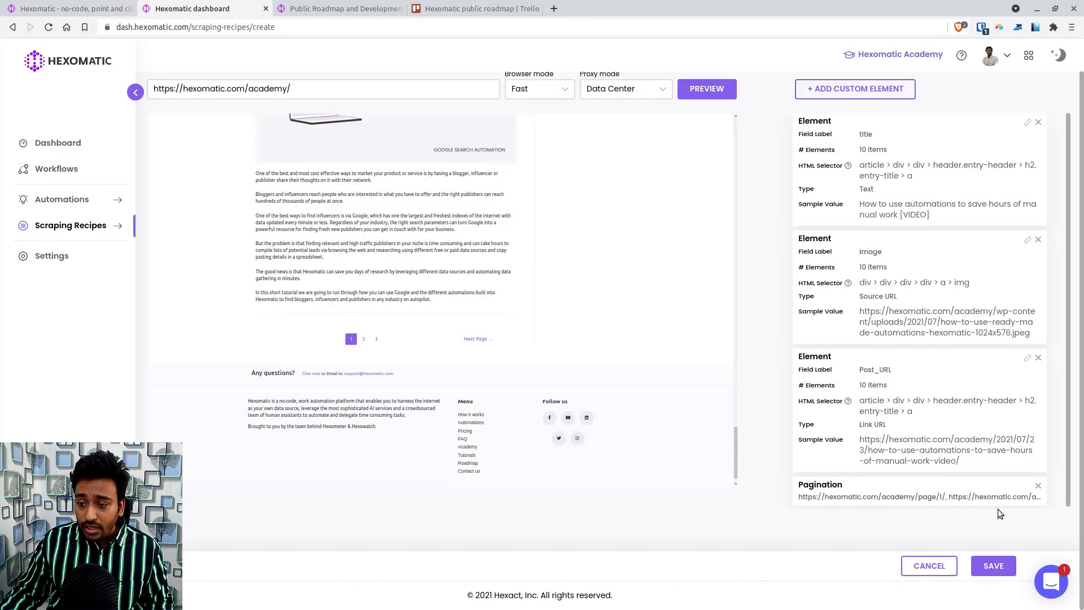
click(1039, 486)
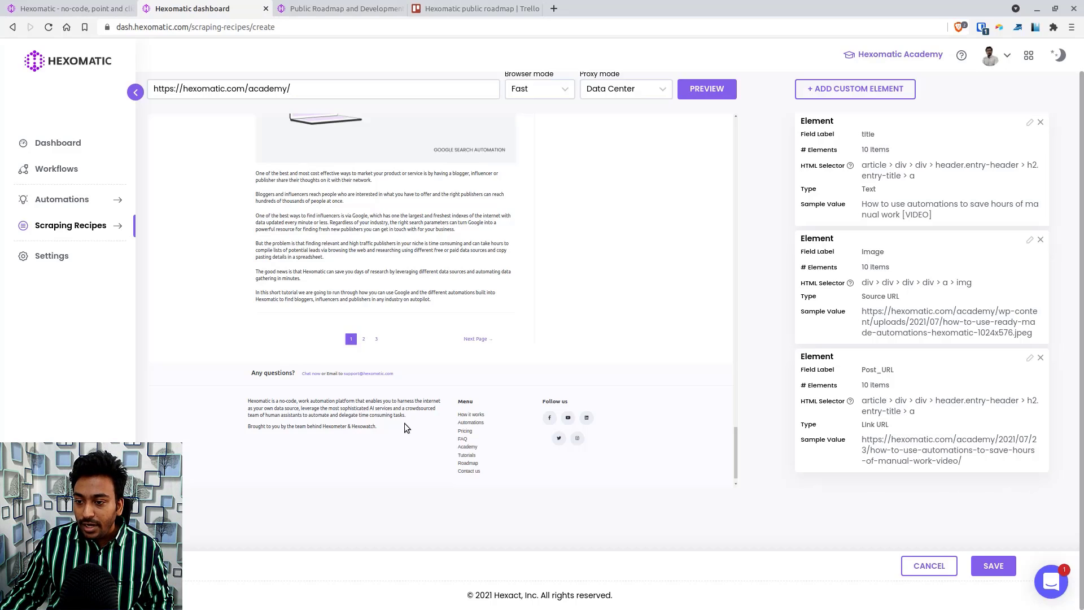
Step: Start an advanced, address-pattern pagination for the pagination links instead
click(363, 339)
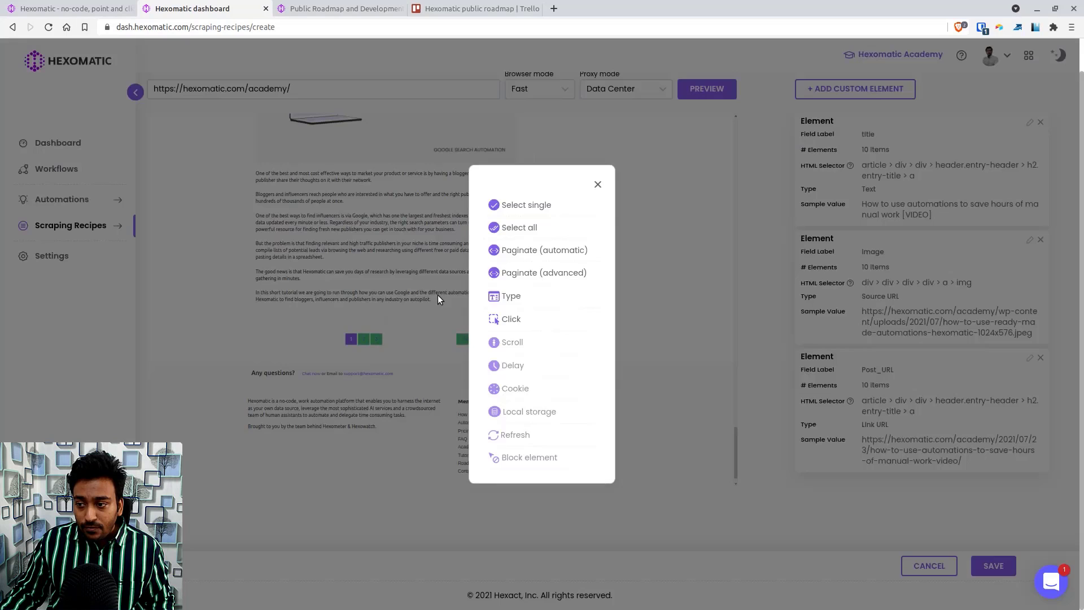
click(543, 273)
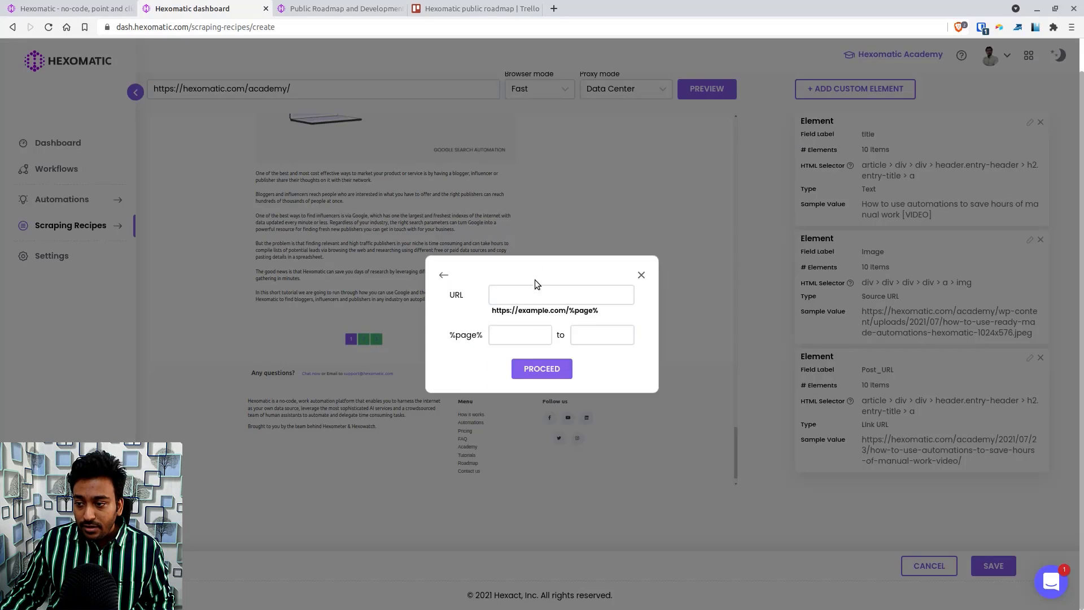
click(512, 302)
Step: Copy the Hexomatic Academy page 2 address from the website for the pagination URL
click(331, 8)
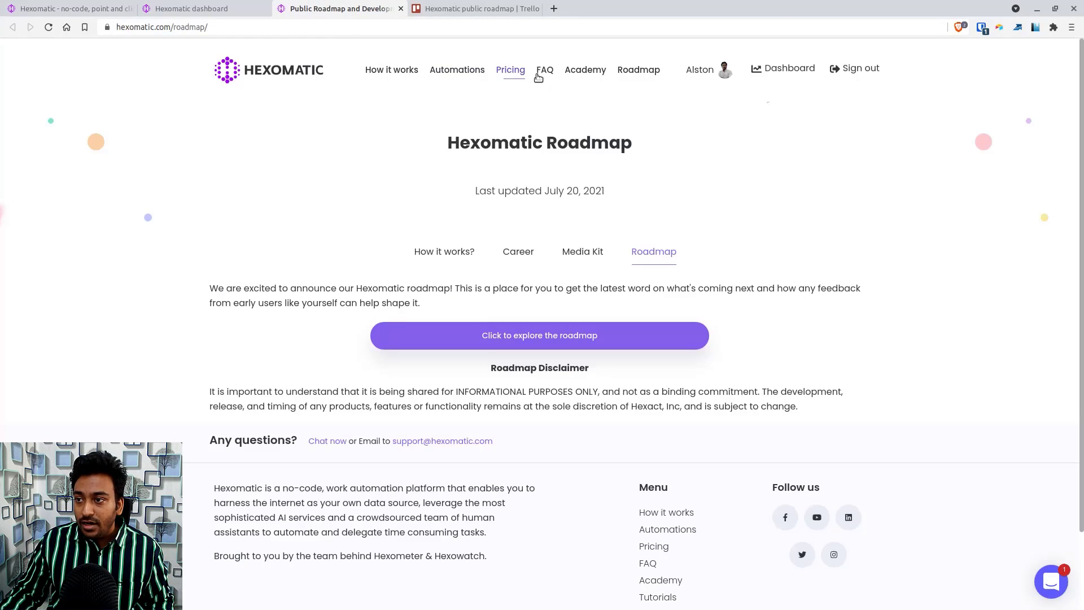
click(576, 73)
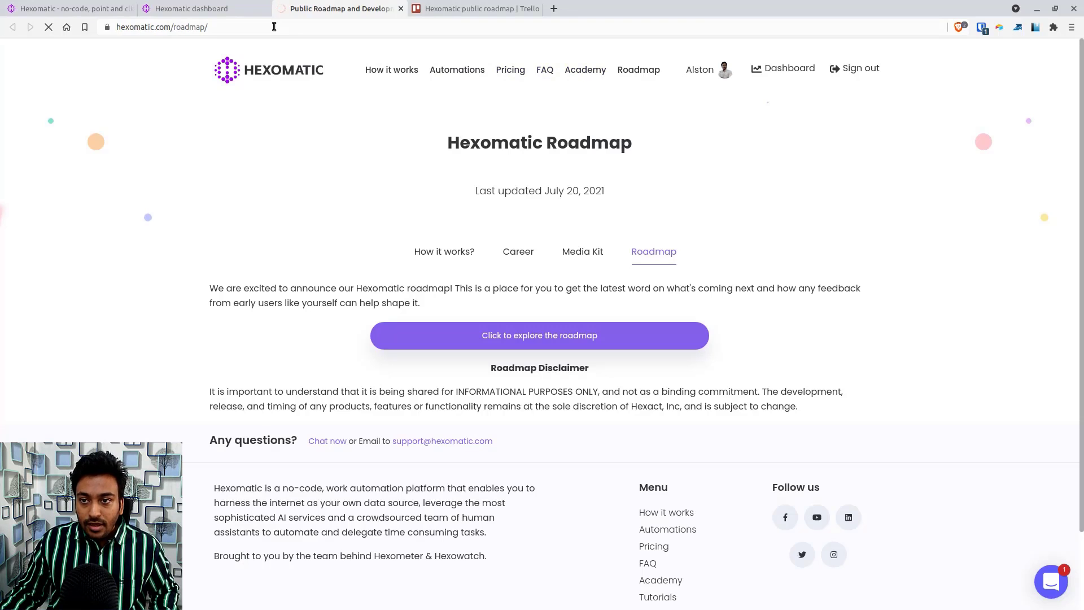
click(274, 26)
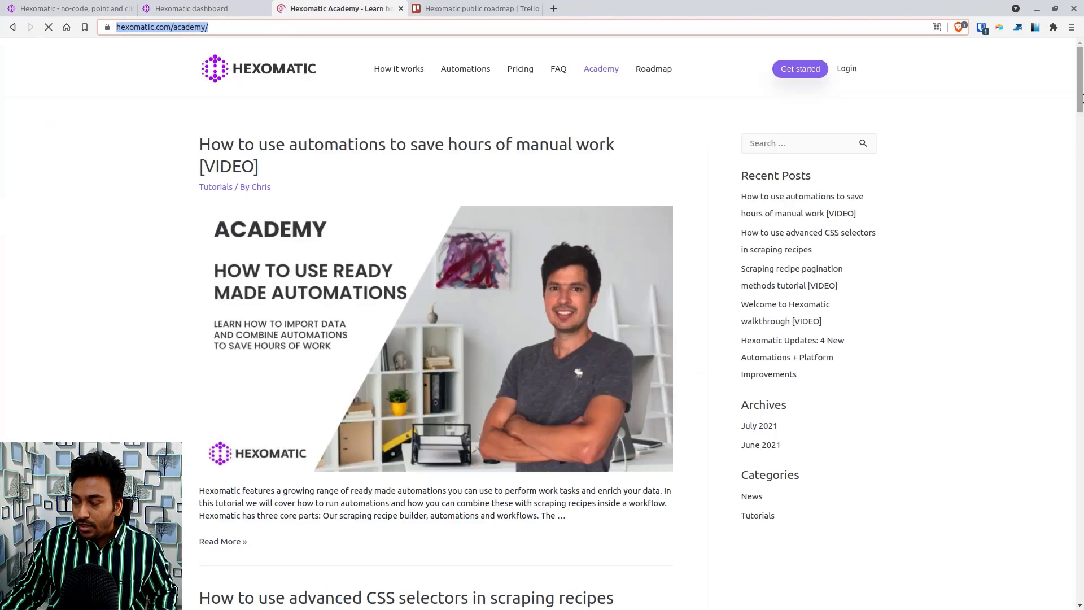
mouse_move(1079, 81)
mouse_down()
mouse_move(1079, 521)
mouse_move(1041, 591)
mouse_up()
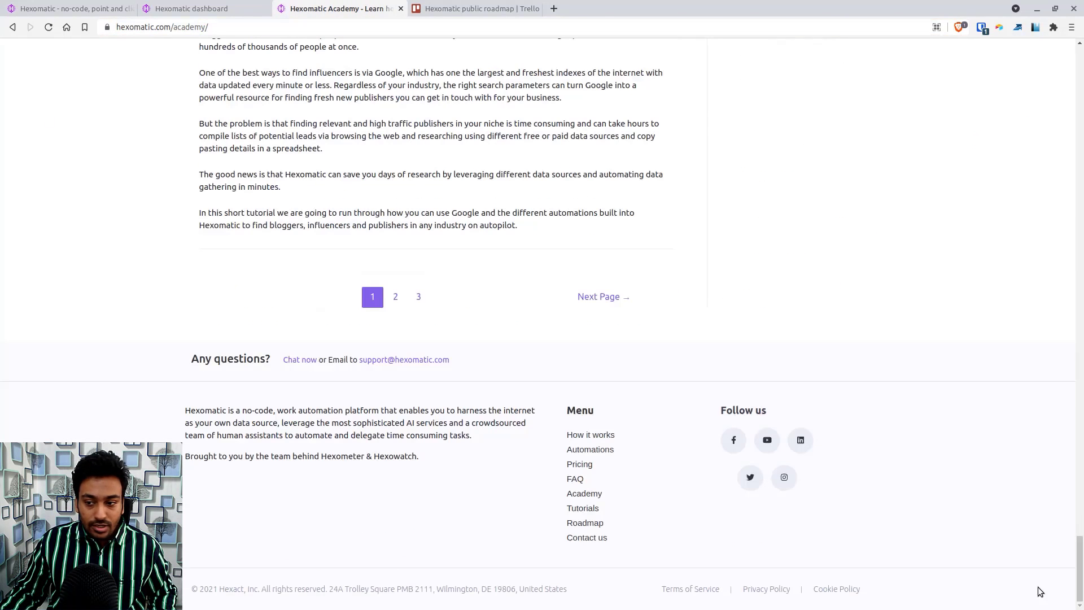
click(395, 297)
click(280, 26)
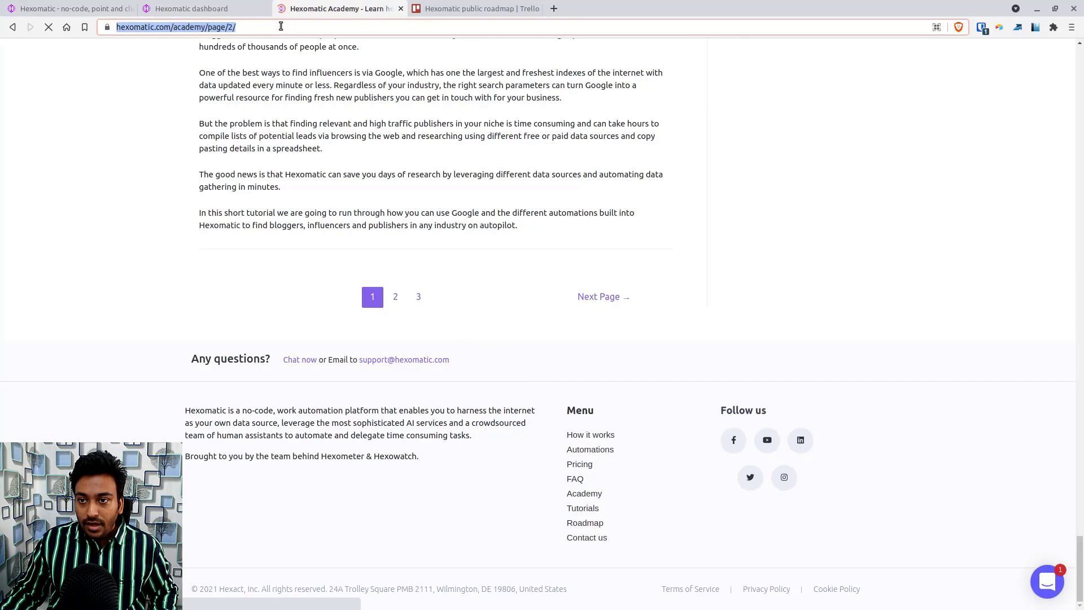
key(ctrl+c)
click(217, 9)
Step: Set the pagination address to academy/page/%page% with a page range of 1 to 50
key(ctrl+v)
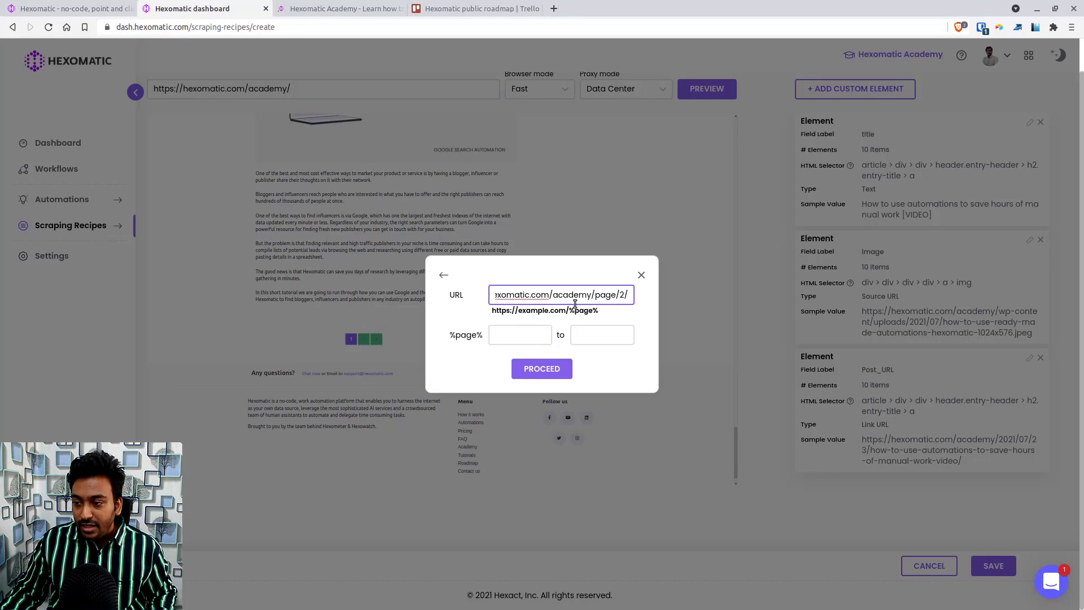
drag(569, 310, 597, 312)
click(620, 297)
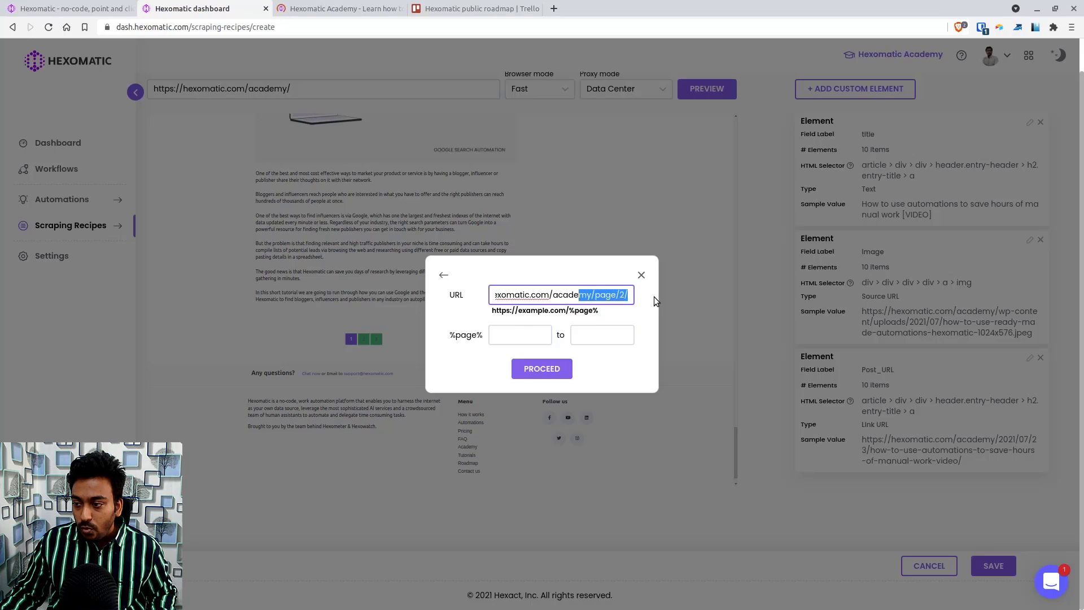
text(page/)
key(ctrl+v)
click(510, 330)
text(1)
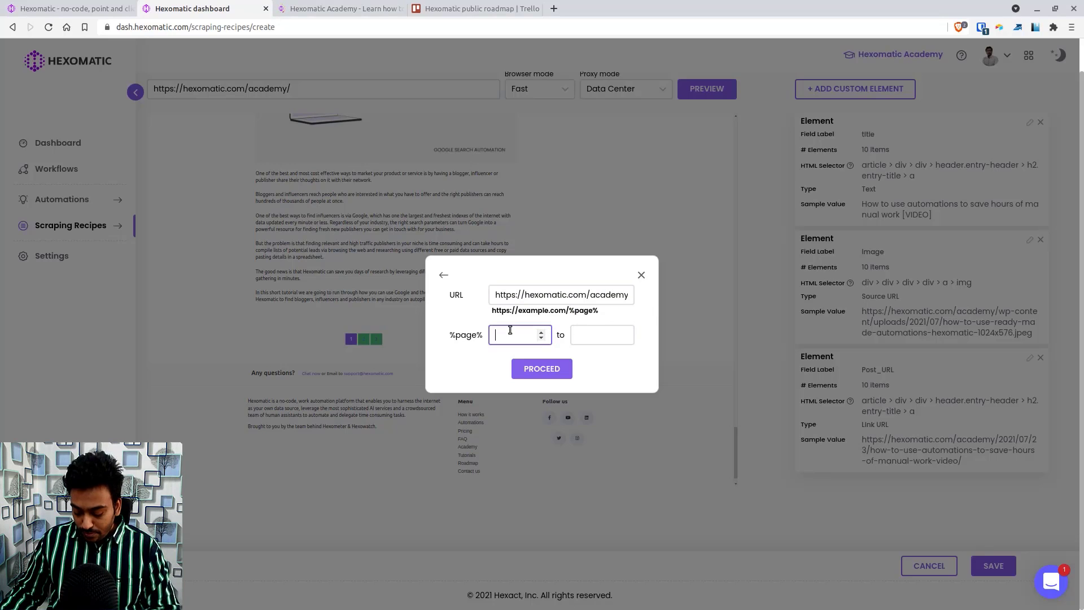
click(608, 335)
text(50)
click(553, 372)
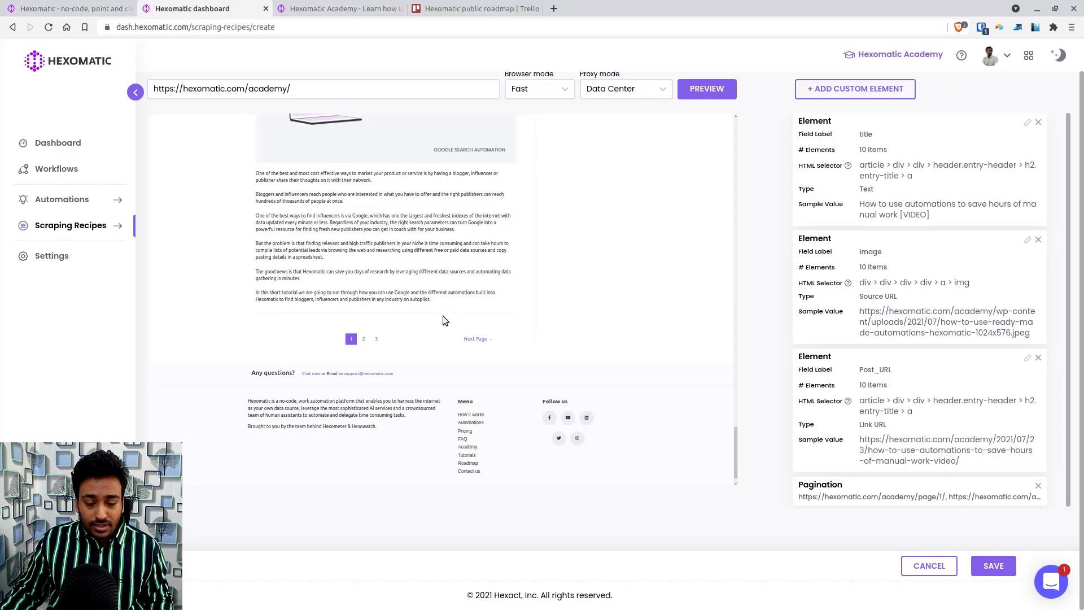
scroll(542, 203, up, 2)
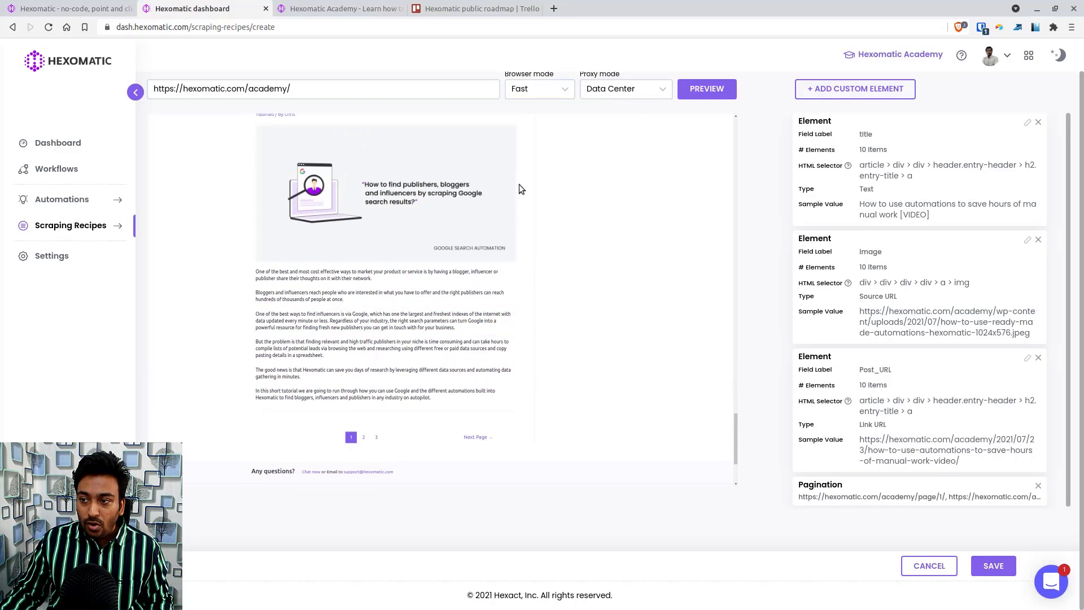
scroll(520, 189, up, 2)
scroll(599, 197, up, 2)
scroll(509, 203, up, 2)
scroll(412, 211, up, 2)
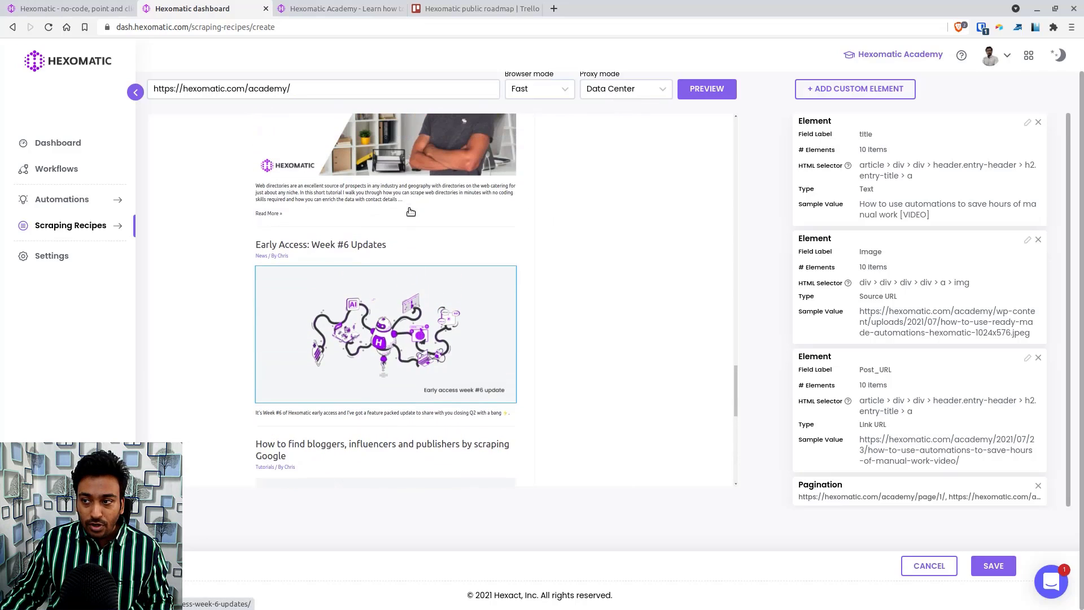
scroll(411, 212, up, 1)
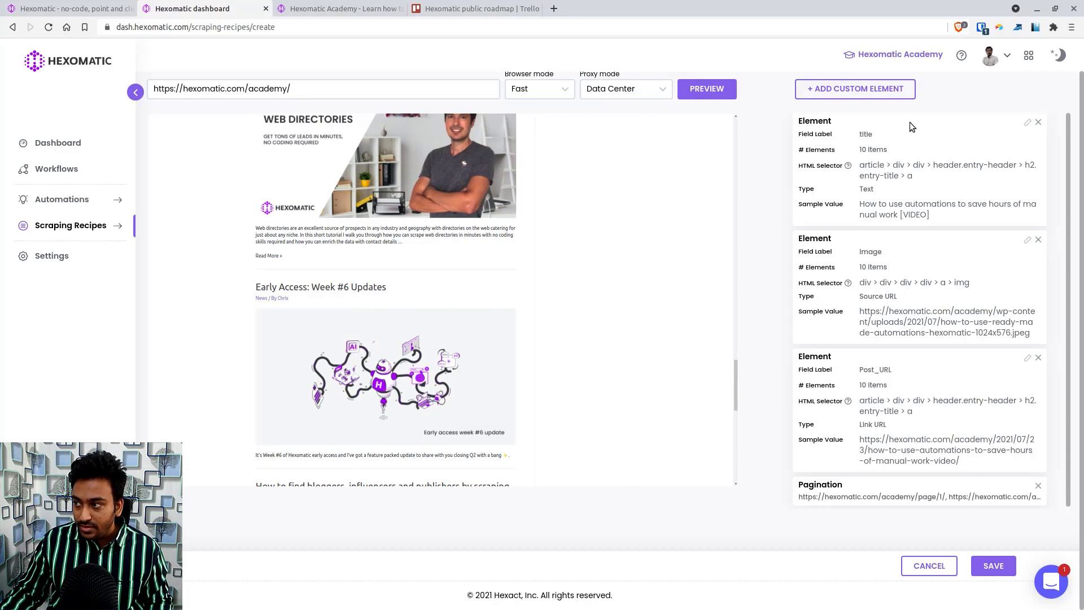
scroll(900, 177, down, 1)
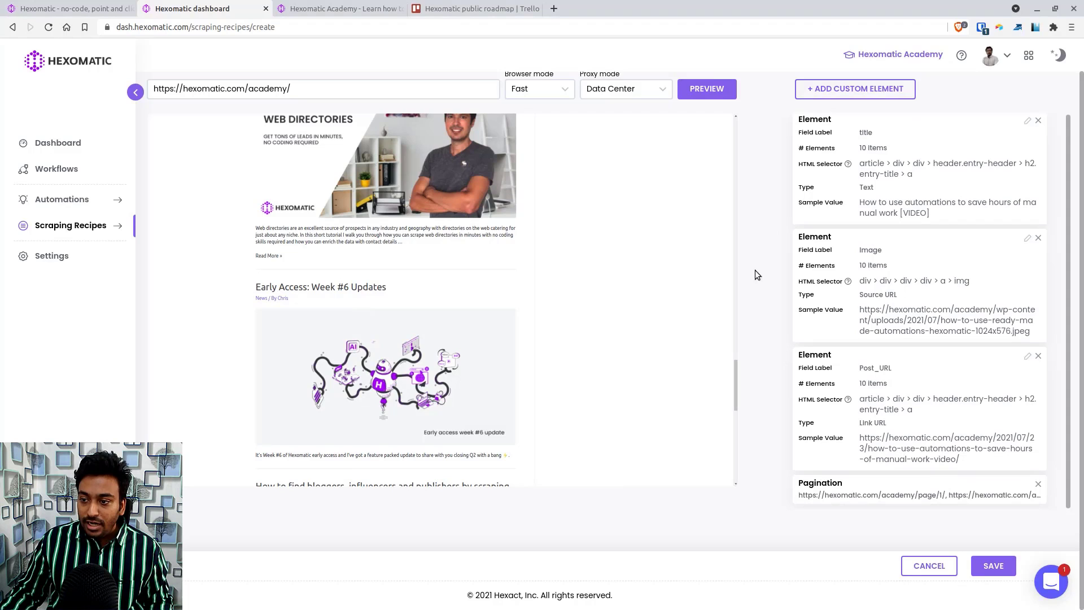
Step: Remove the empty custom element, keeping title, Image, Post_URL and Pagination
click(846, 102)
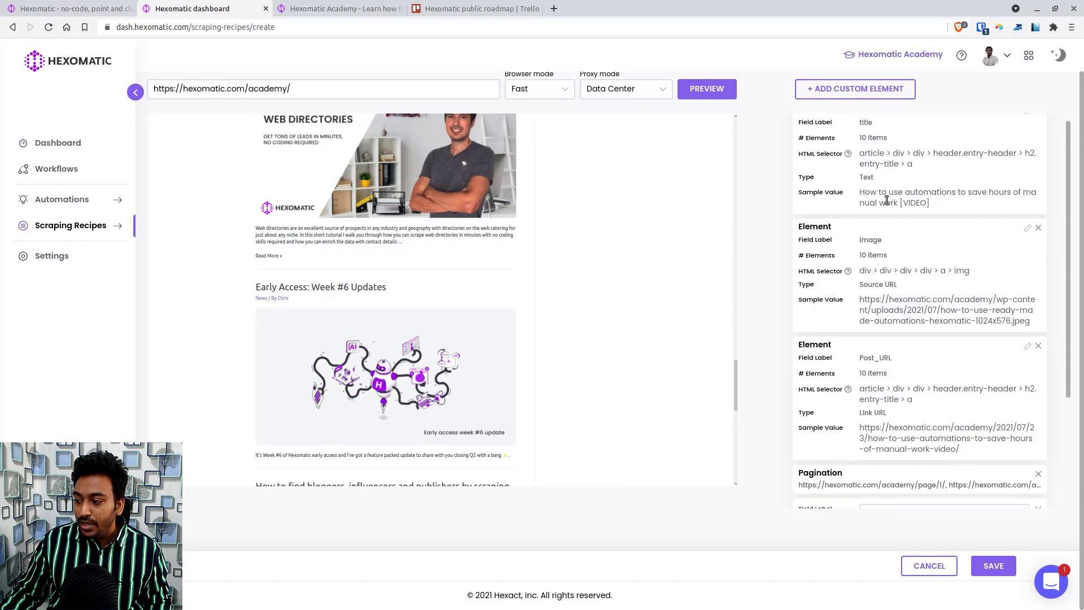
scroll(886, 201, down, 3)
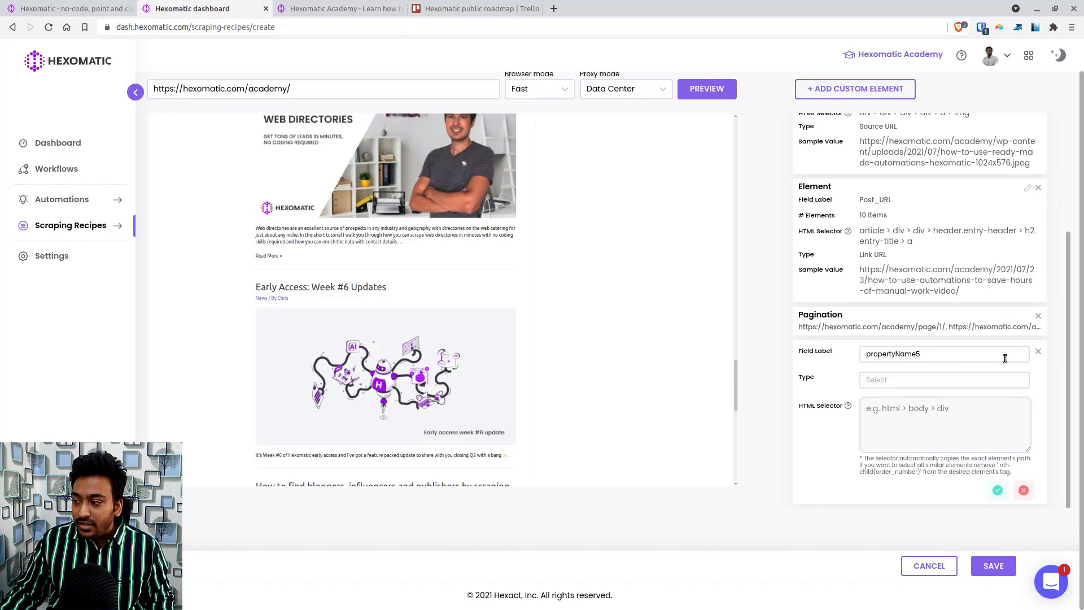
click(1040, 353)
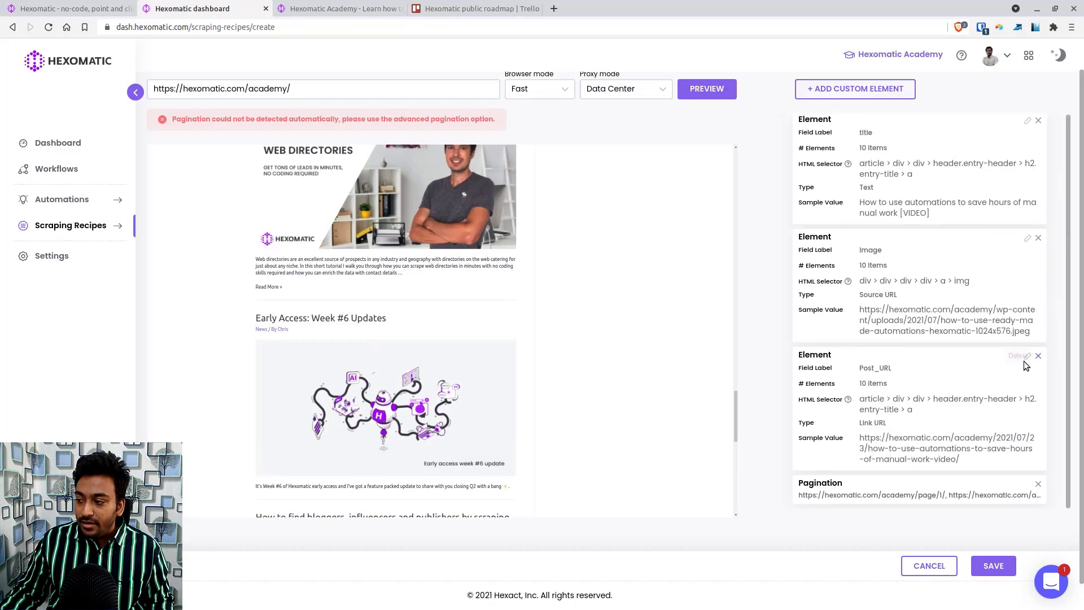
Step: Save the academy recipe, rename it 'Video Demo', and go to Workflows
click(996, 569)
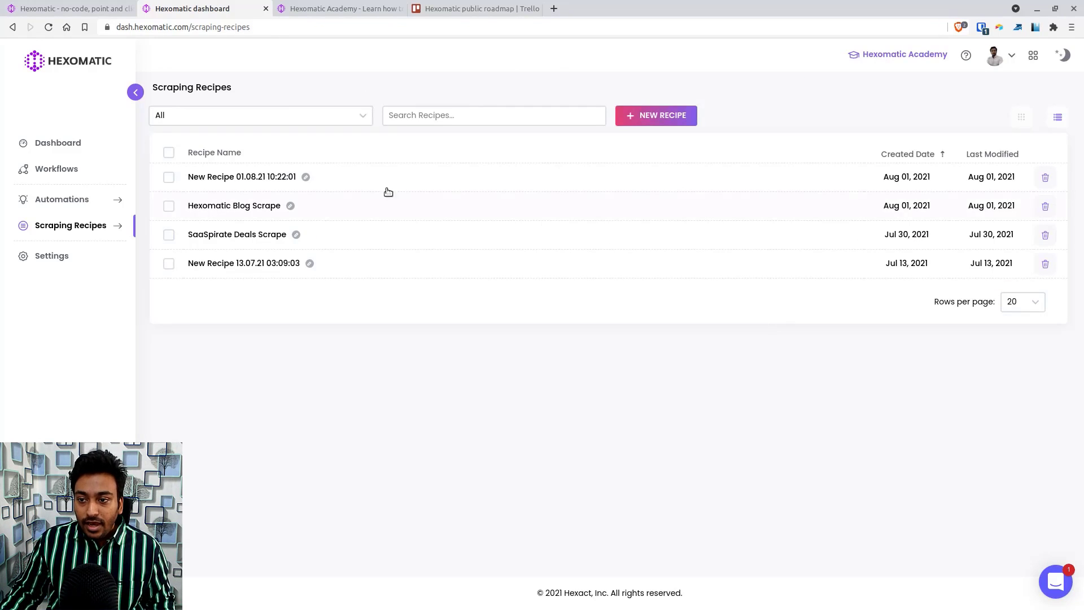
click(306, 176)
key(ctrl+a)
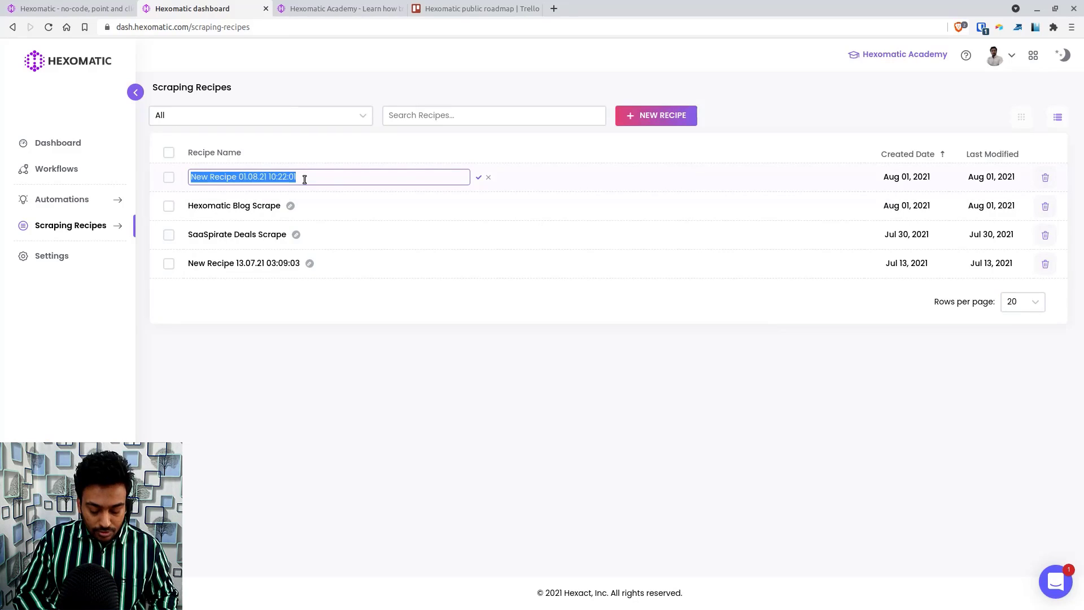
text(Video Demo)
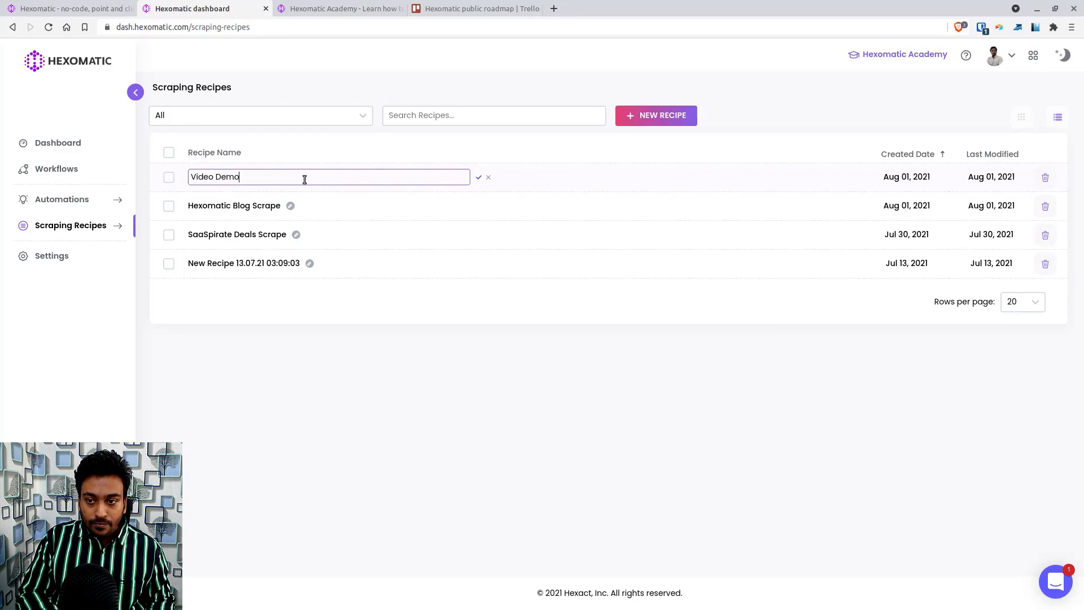
key(Return)
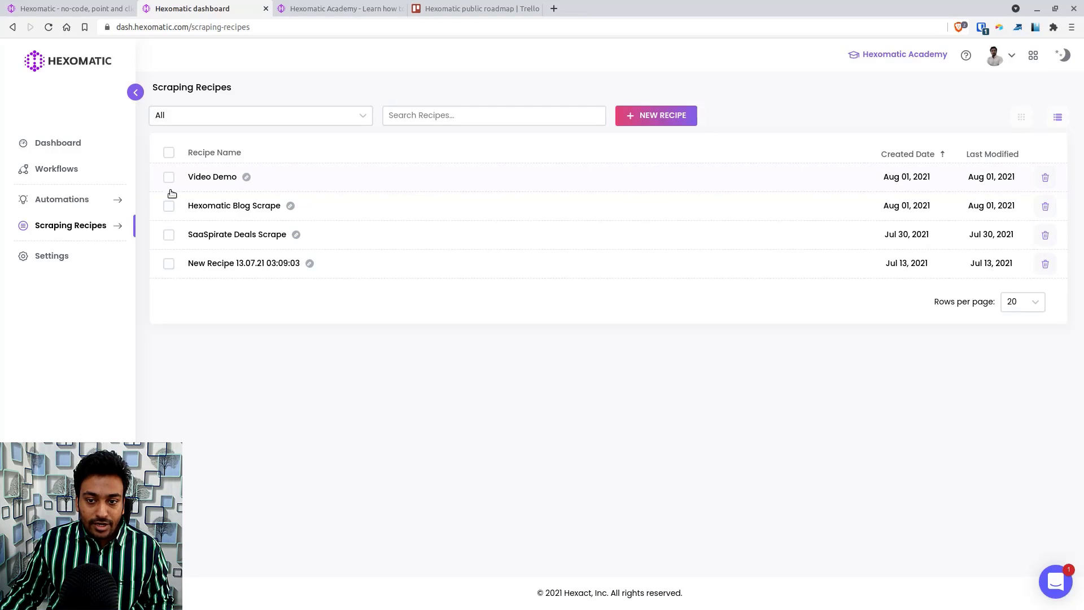
click(57, 172)
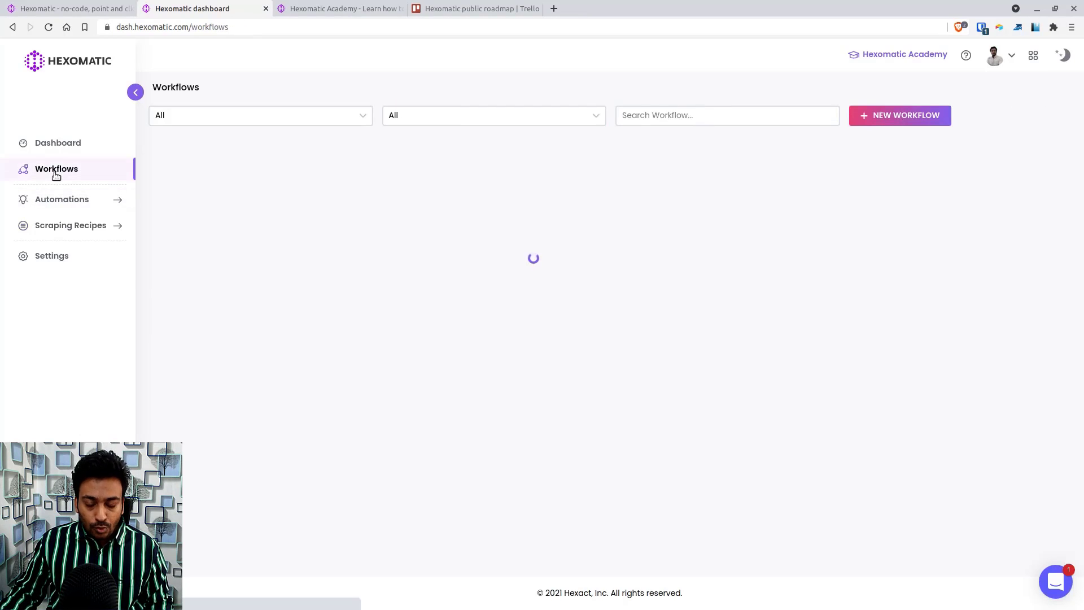
Step: Create a new workflow with the Video Demo scraping recipe first, plus an empty step slot
click(900, 119)
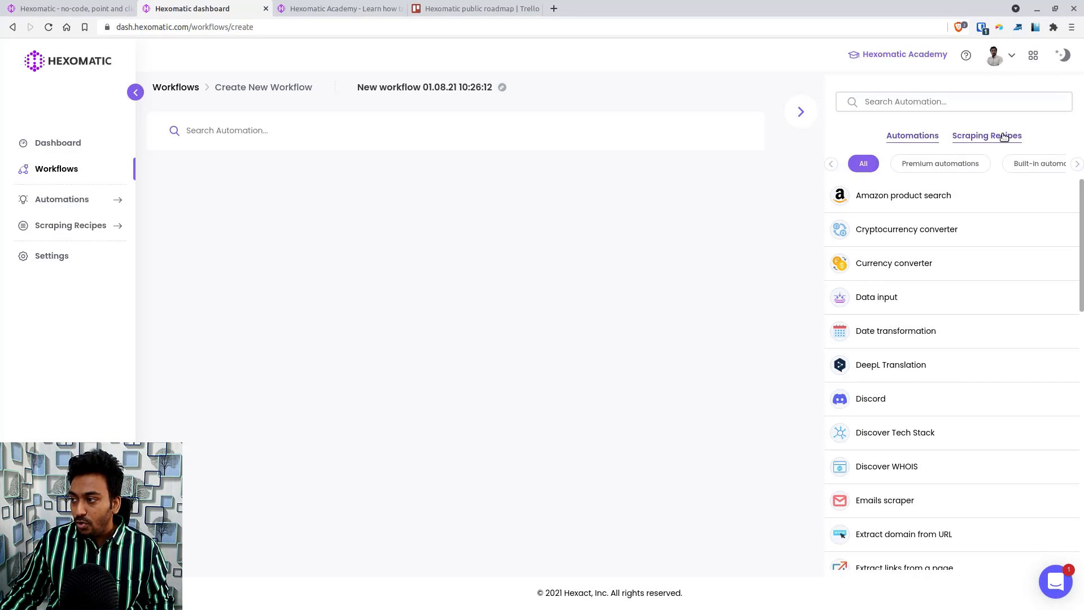
click(1003, 139)
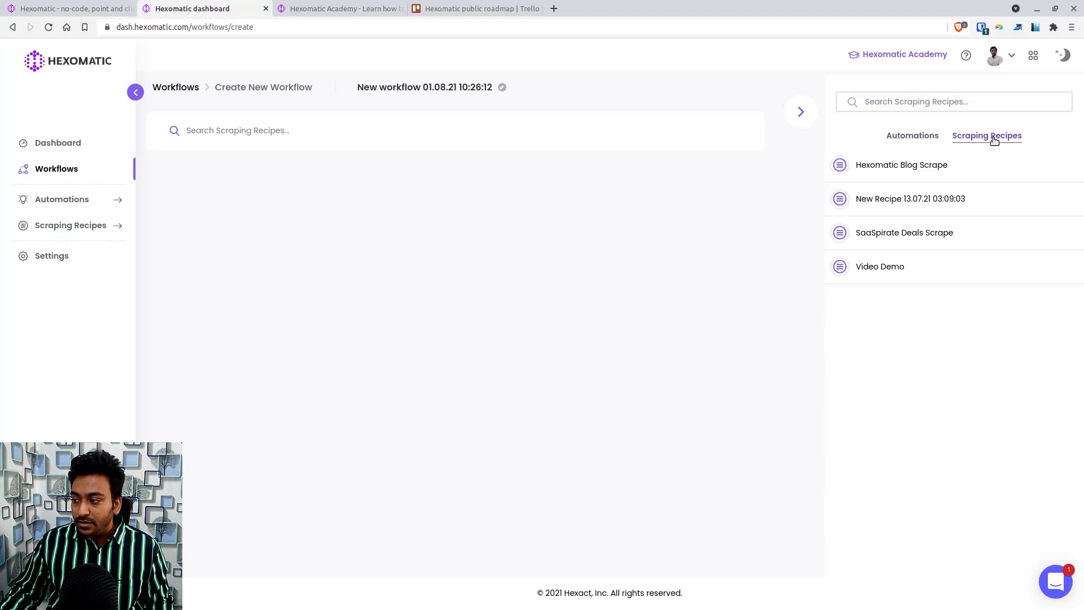
click(884, 267)
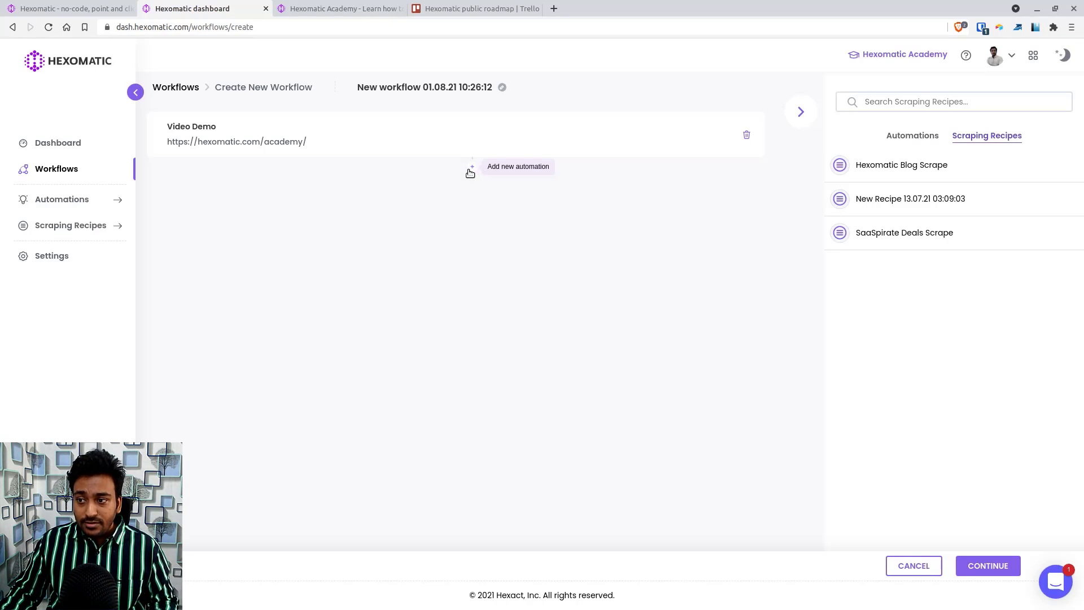
click(470, 171)
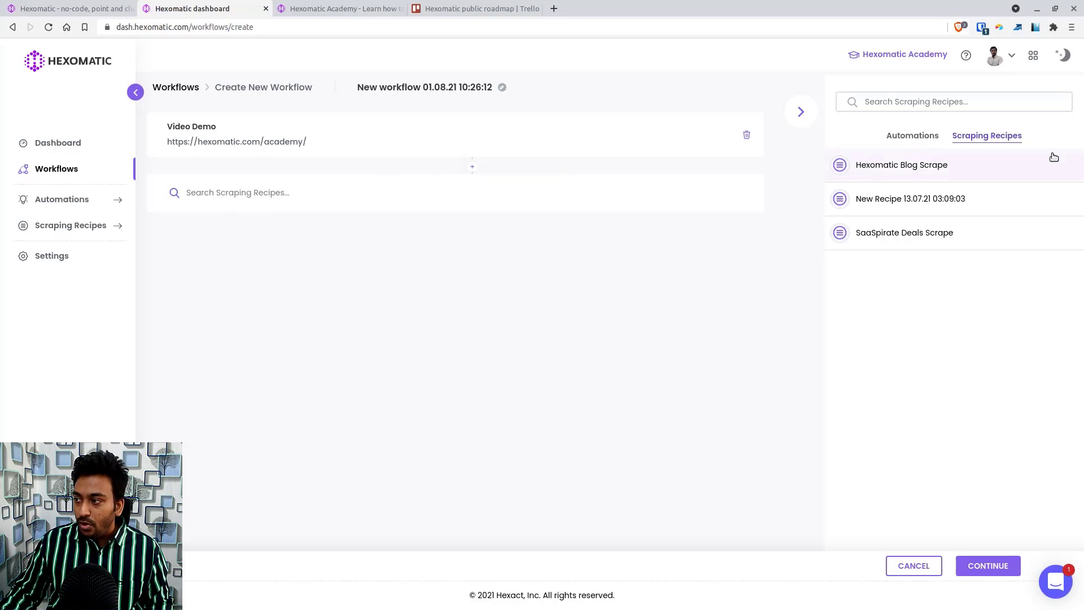
Step: Add Discover Tech Stack and Get word count steps, both using Post URL as source
click(904, 141)
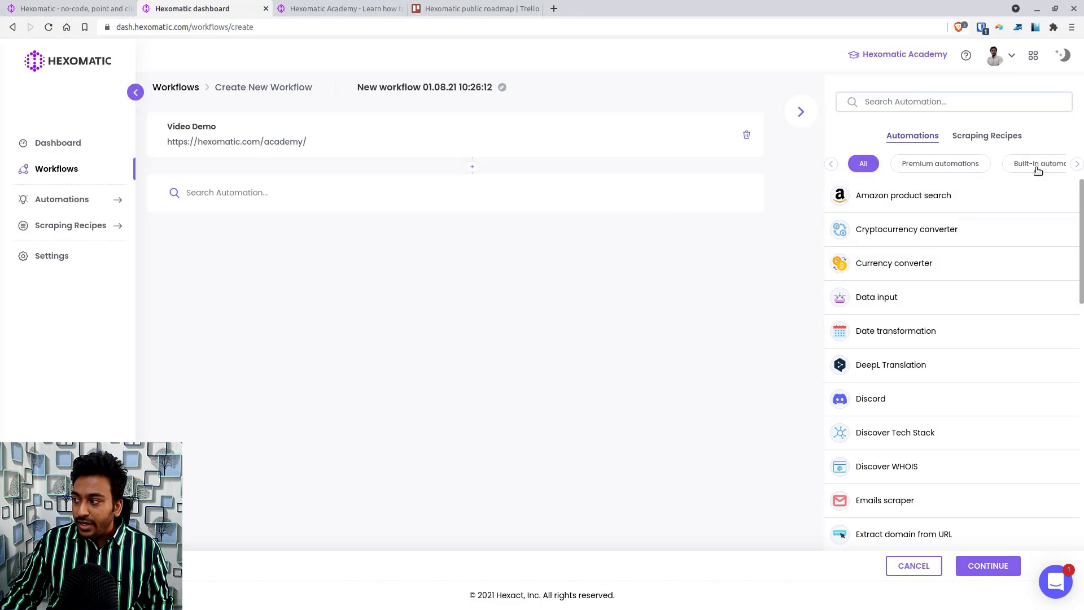
click(1076, 166)
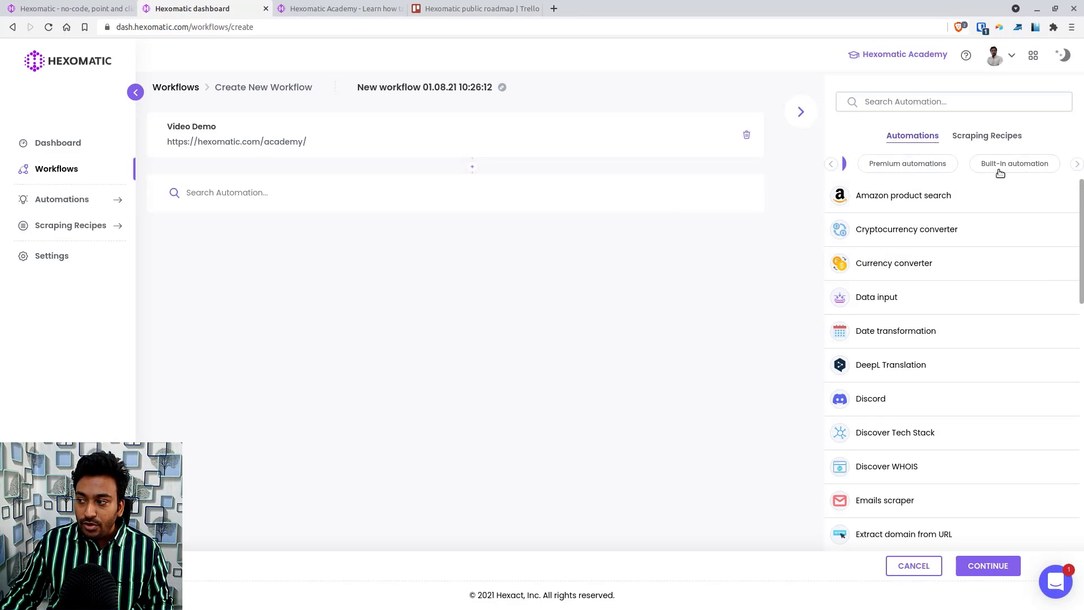
click(999, 173)
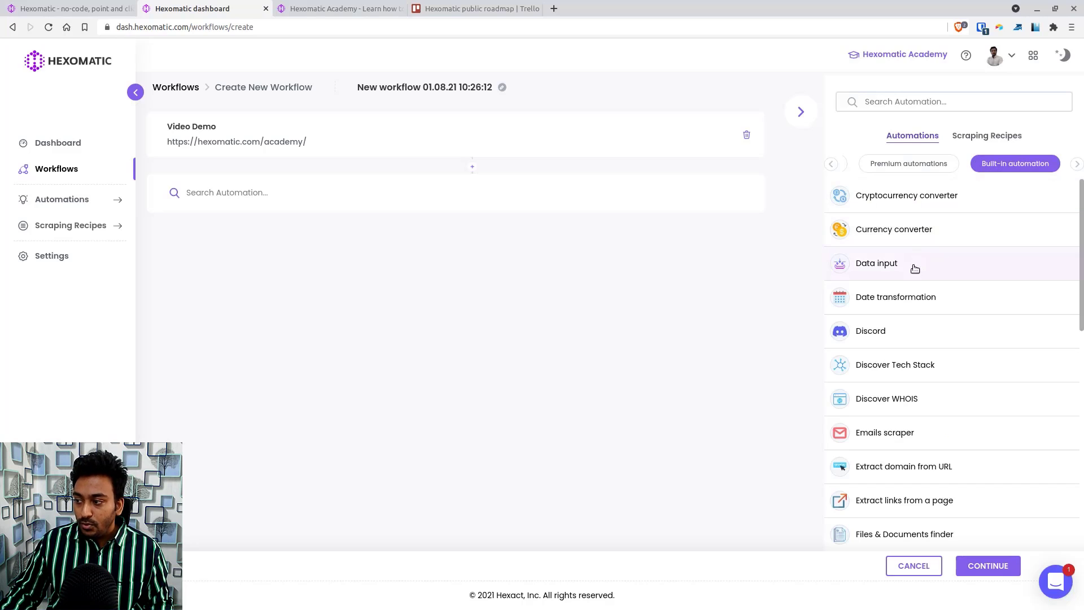
scroll(911, 308, down, 2)
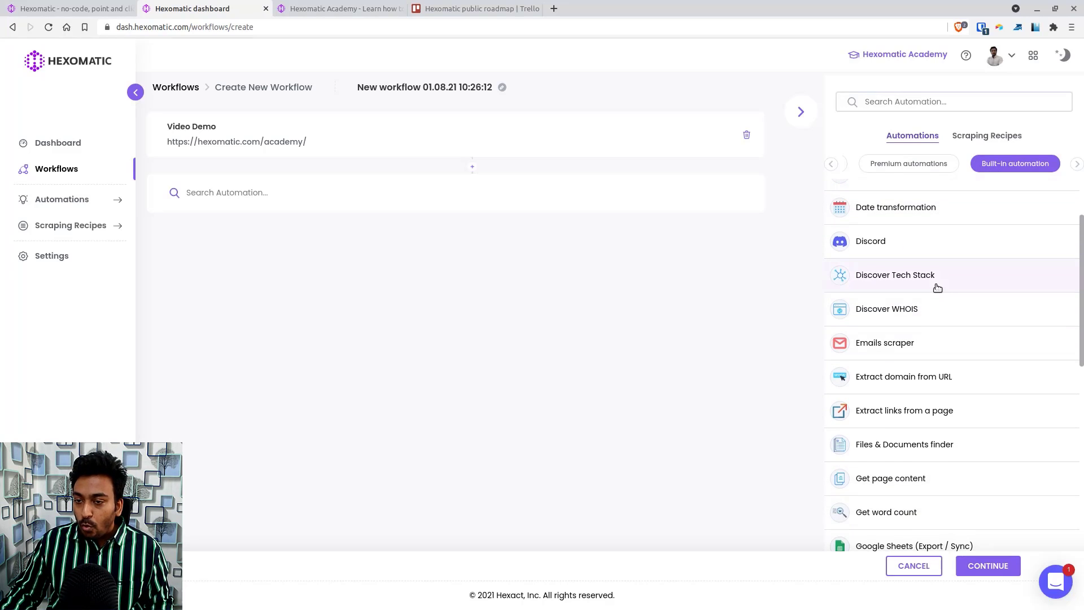
click(938, 280)
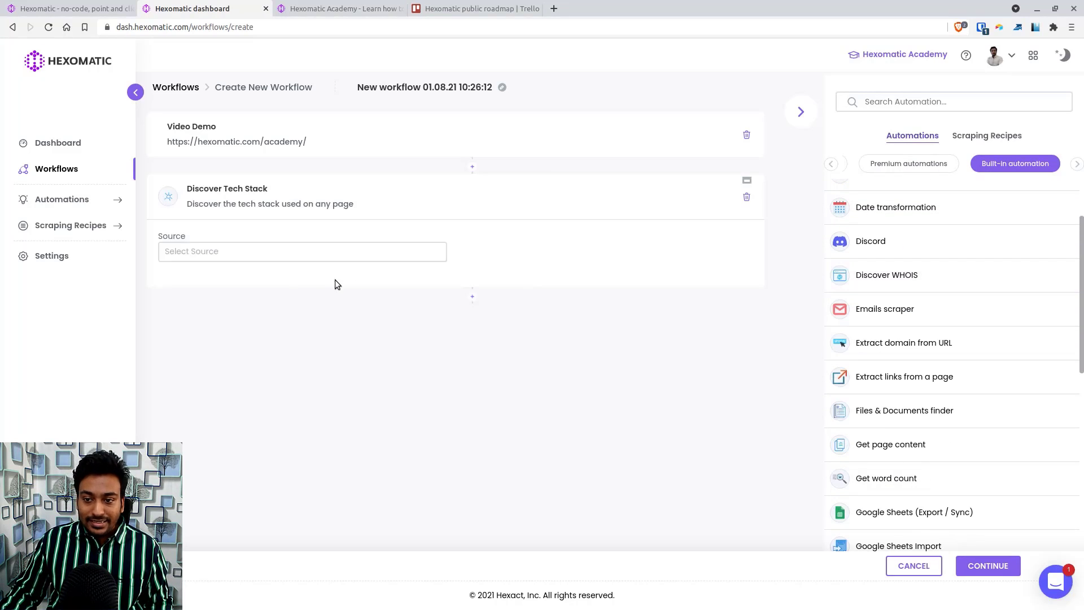
click(224, 253)
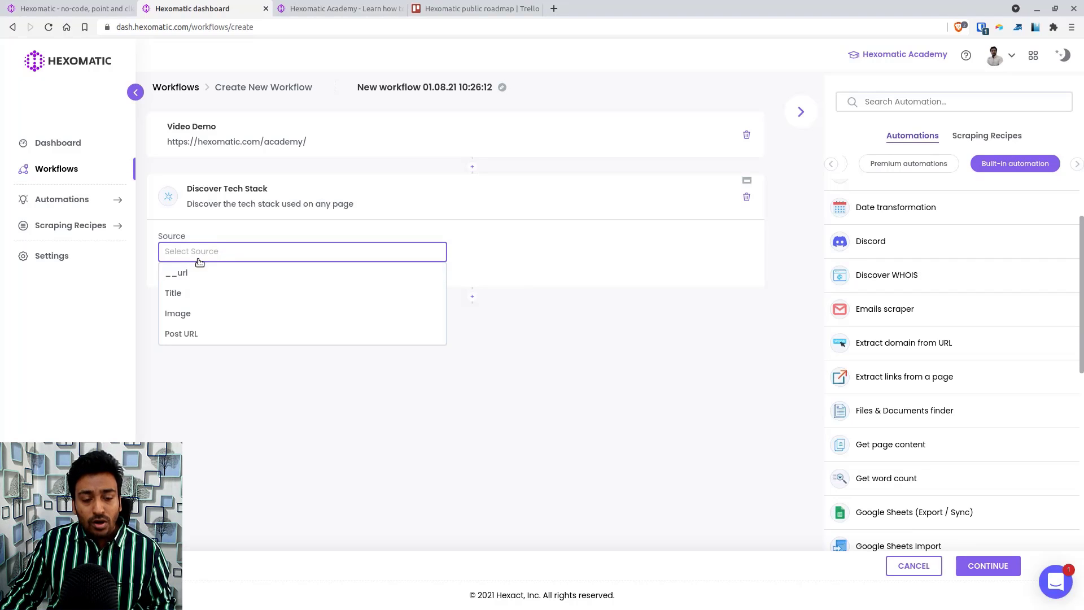
click(193, 333)
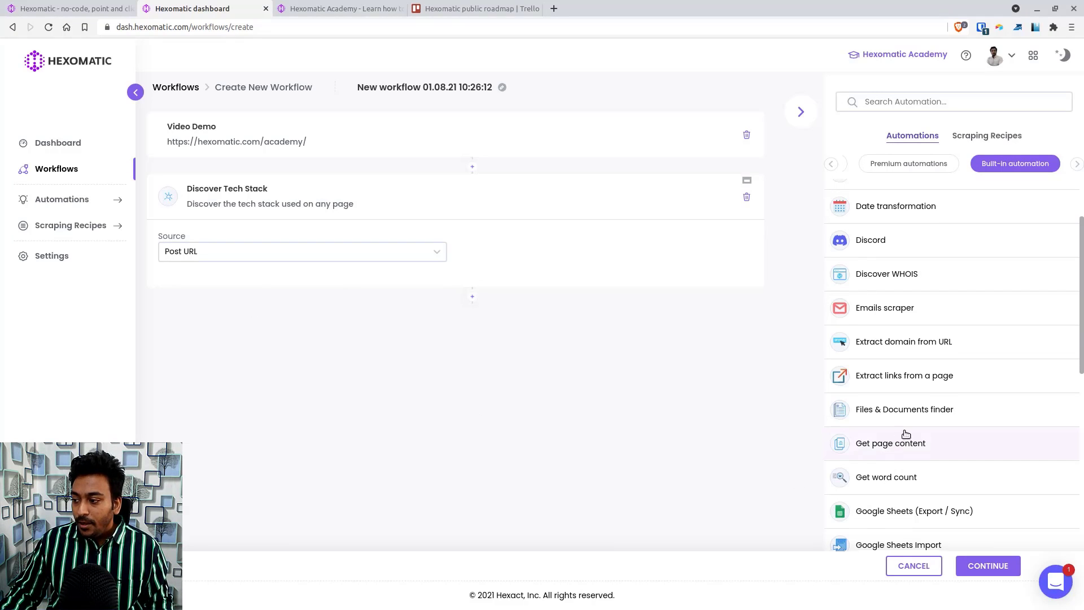
scroll(923, 416, down, 2)
click(934, 371)
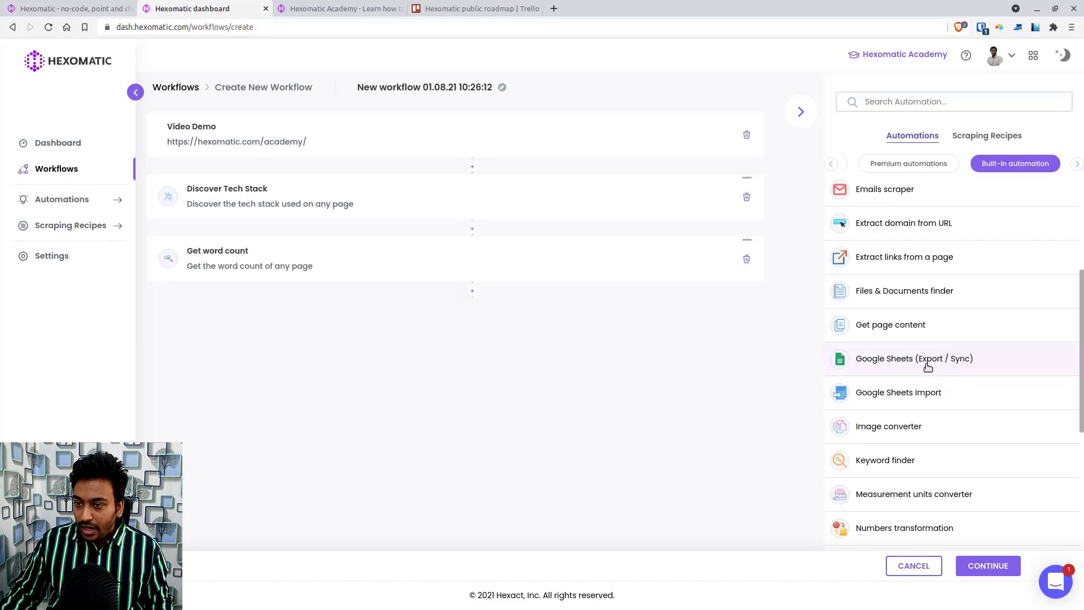
click(191, 322)
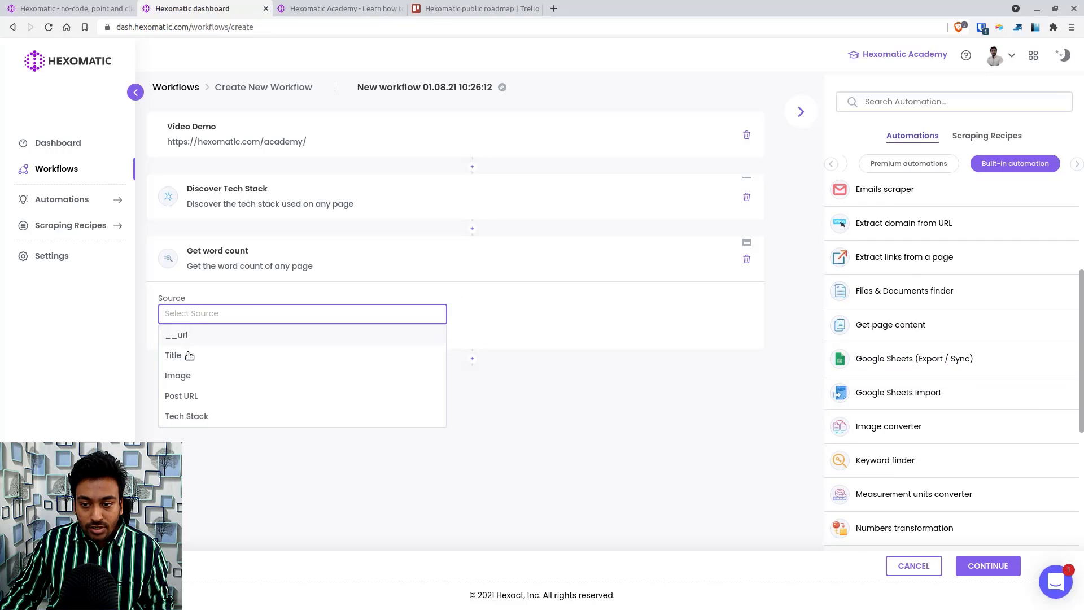
click(185, 396)
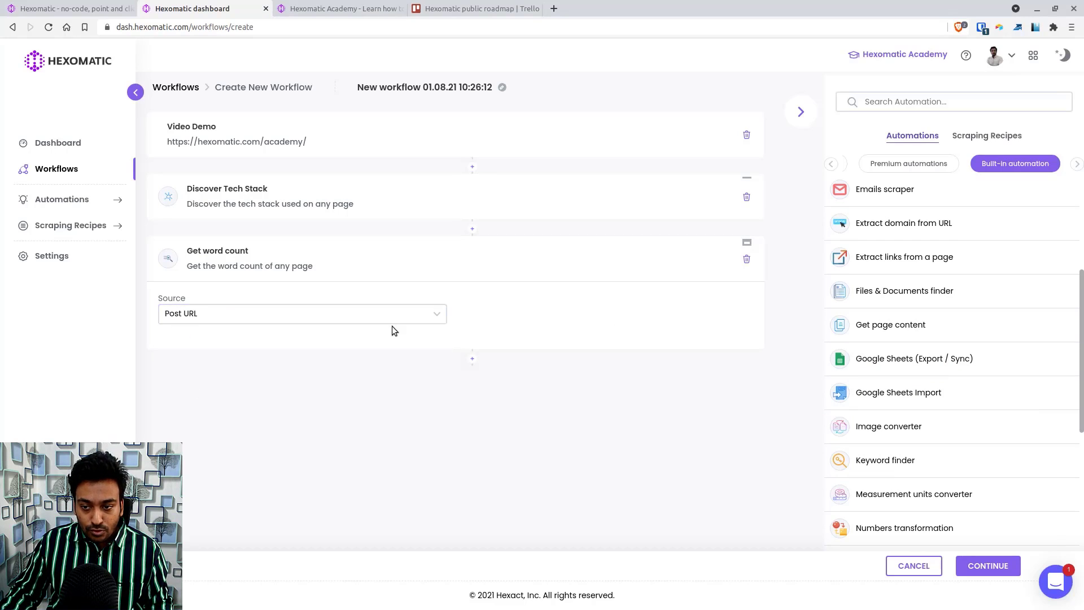
scroll(940, 415, down, 1)
scroll(928, 399, down, 1)
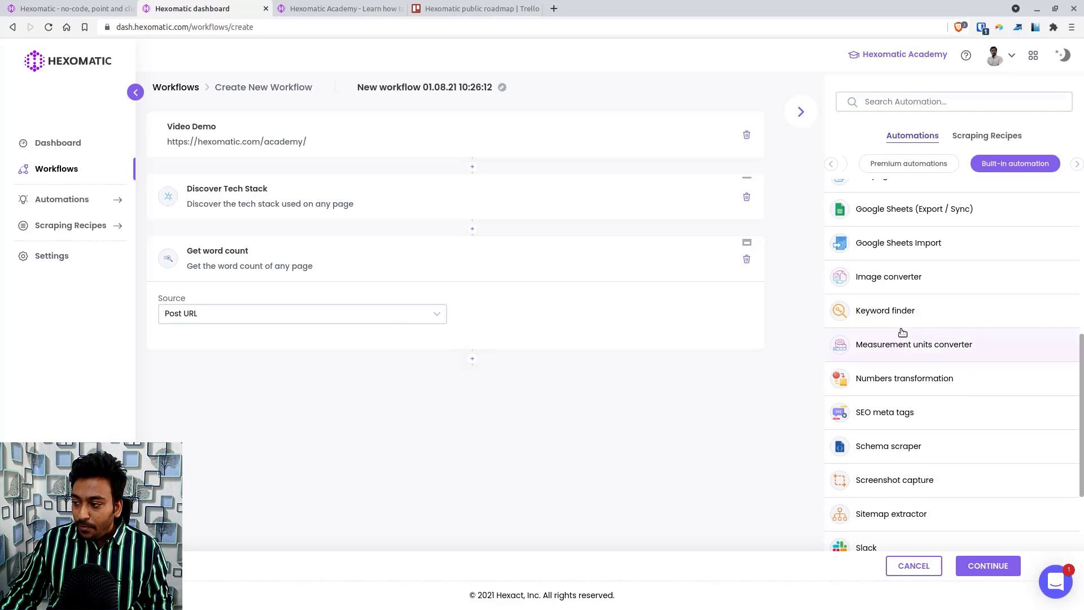
scroll(910, 339, down, 1)
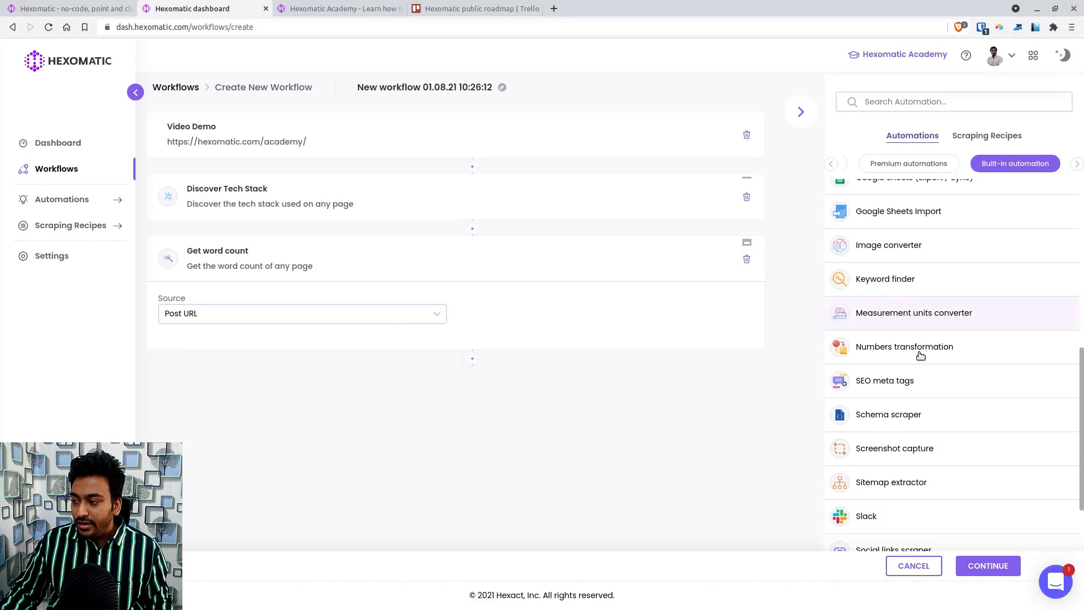
scroll(920, 355, down, 1)
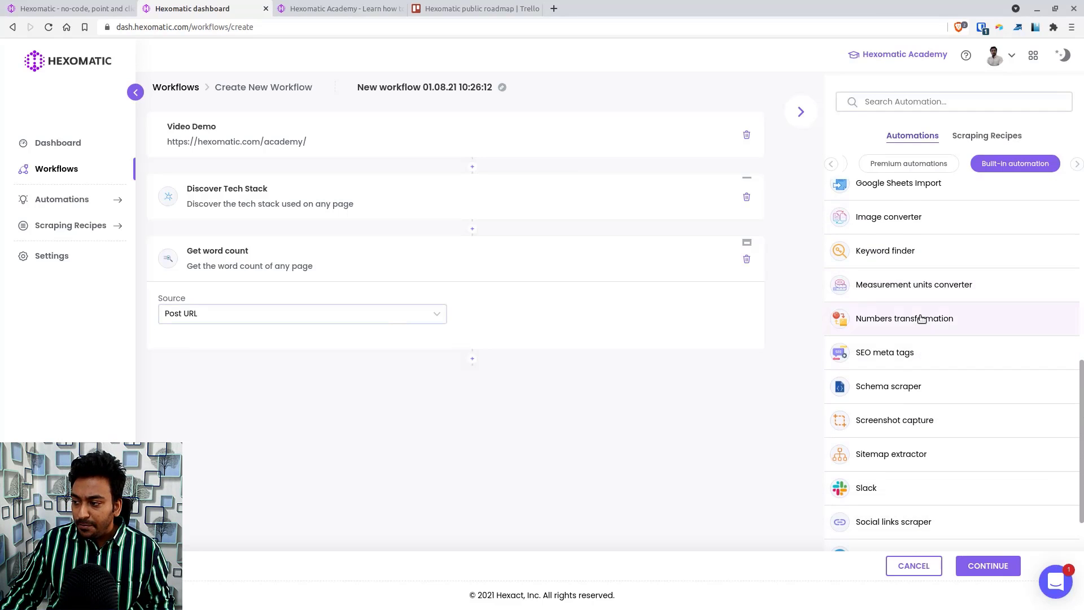
Step: Add an SEO meta tags step on Post URL that extracts all meta tags
click(921, 352)
click(238, 376)
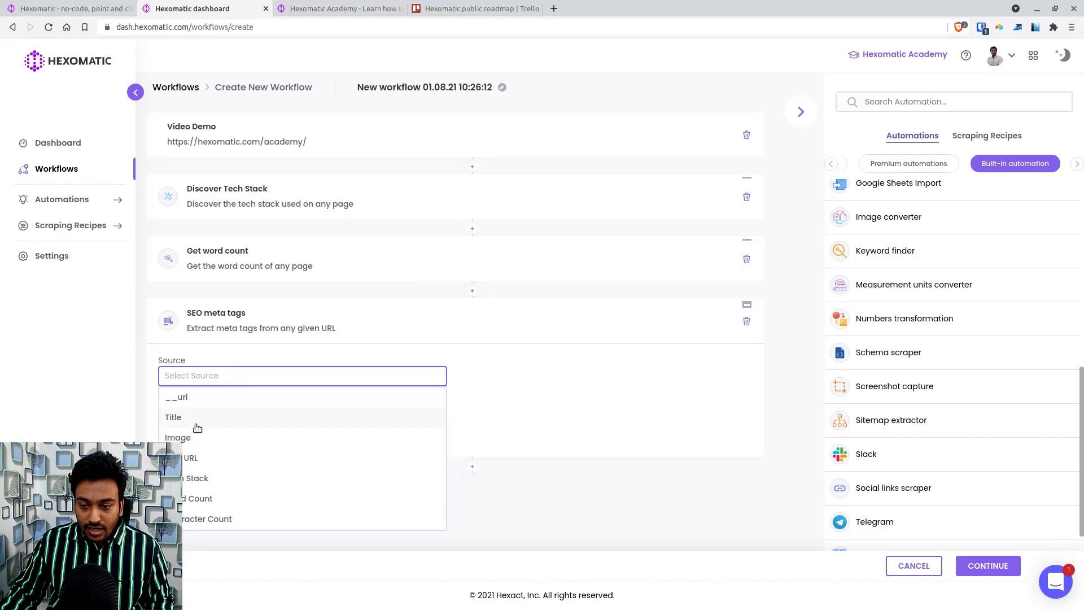
click(188, 465)
click(235, 421)
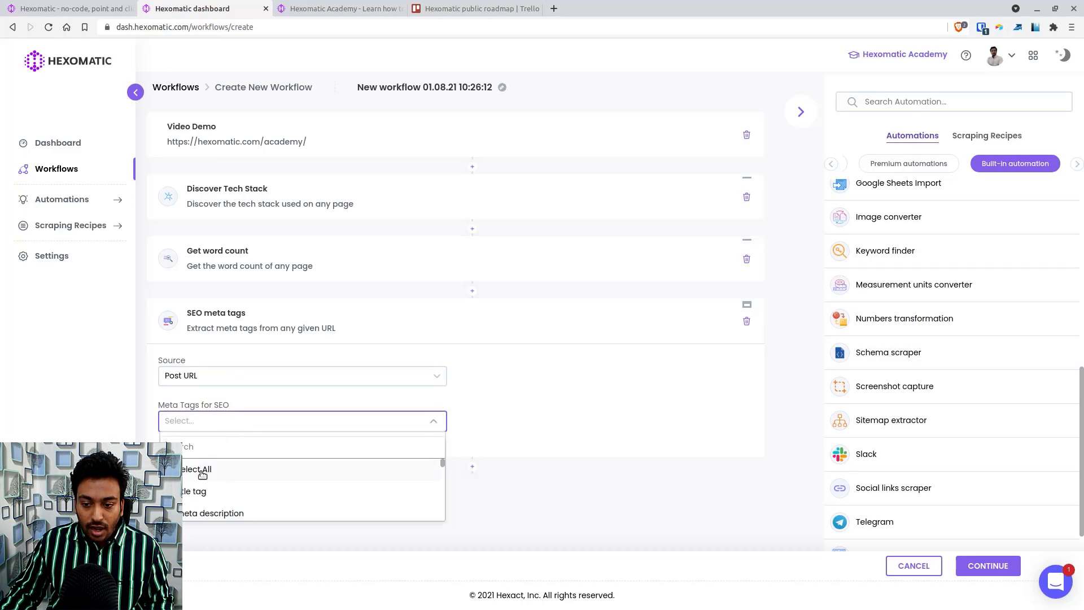
scroll(212, 478, down, 2)
scroll(219, 484, down, 1)
scroll(218, 485, up, 2)
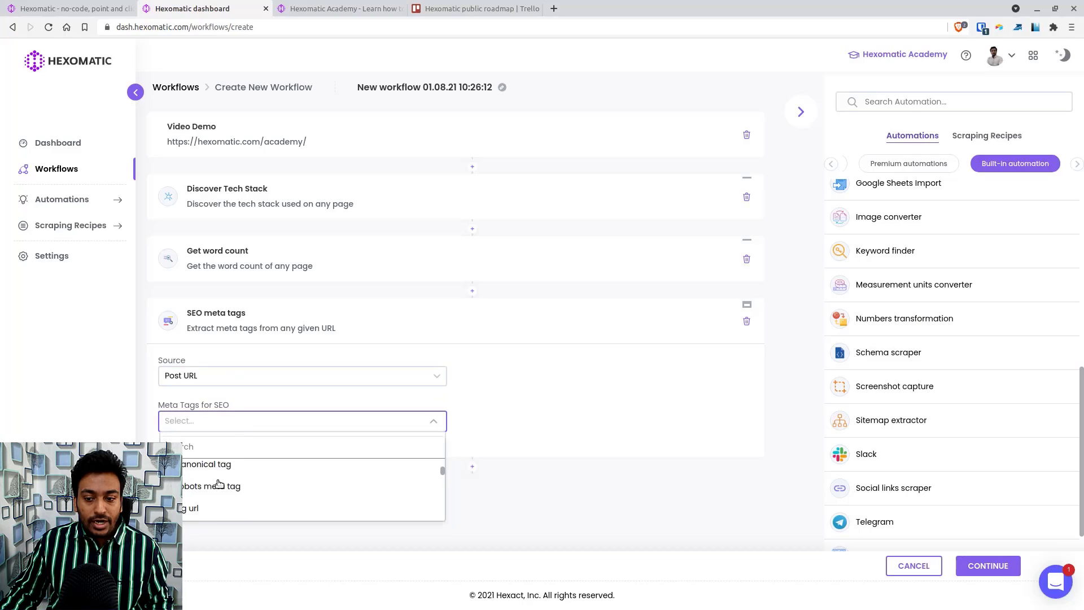
scroll(207, 480, up, 2)
click(211, 470)
scroll(259, 490, down, 3)
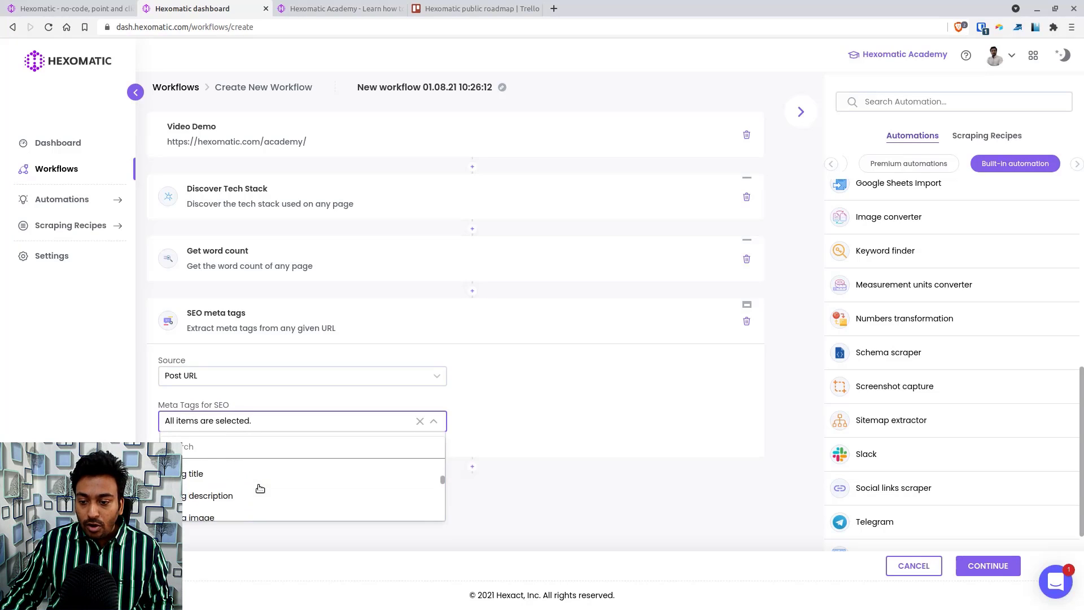
scroll(260, 489, down, 3)
scroll(260, 489, down, 3)
click(528, 496)
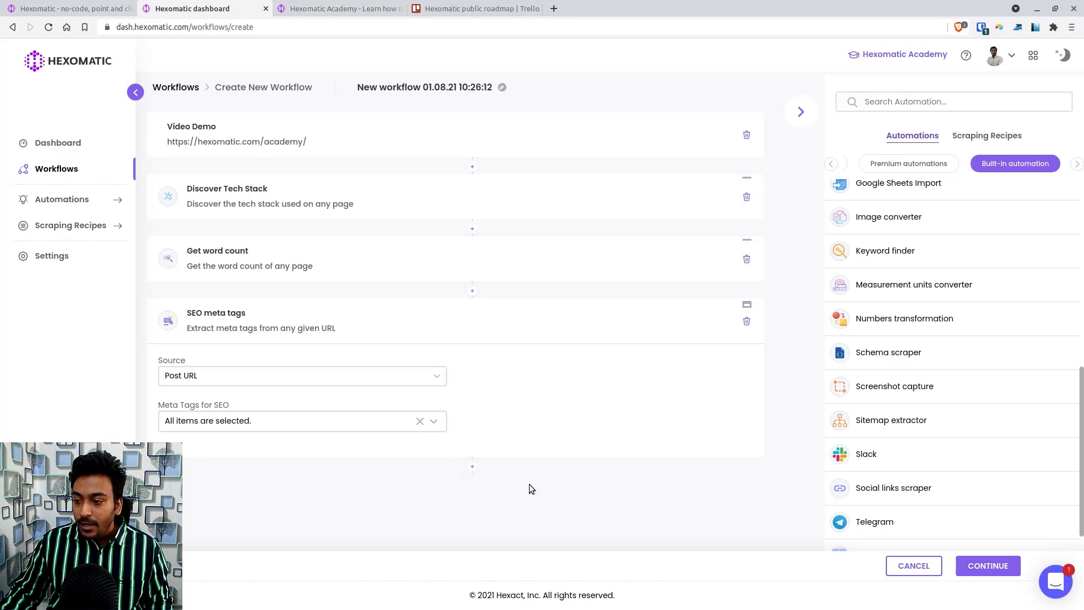
scroll(916, 360, down, 1)
scroll(915, 360, down, 1)
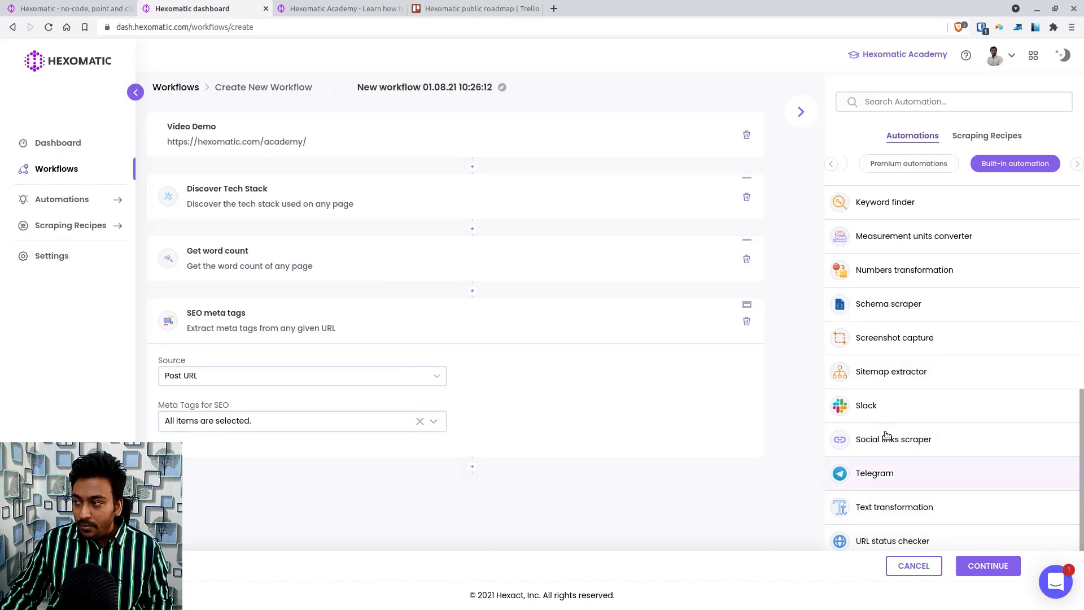
click(928, 166)
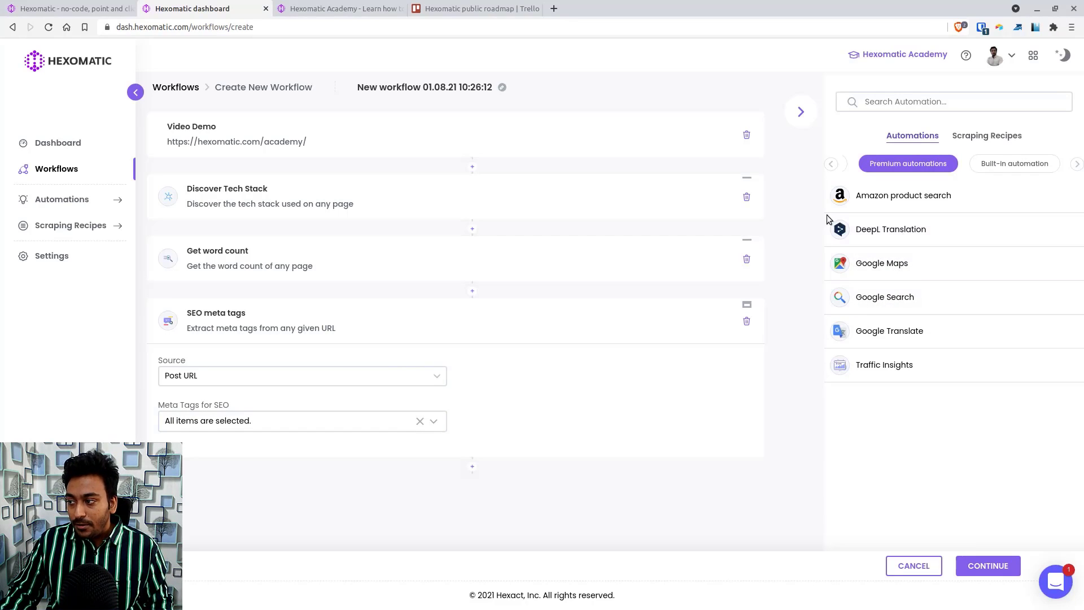
Step: Add a DeepL Translation step translating Meta Description from Bulgarian to Danish
click(885, 236)
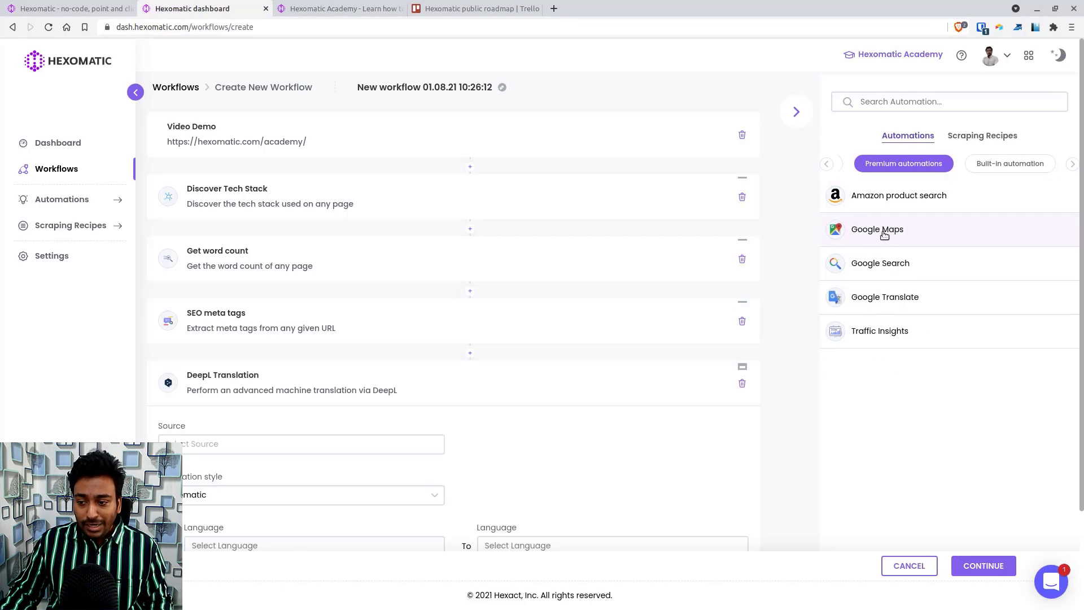
scroll(355, 384, down, 2)
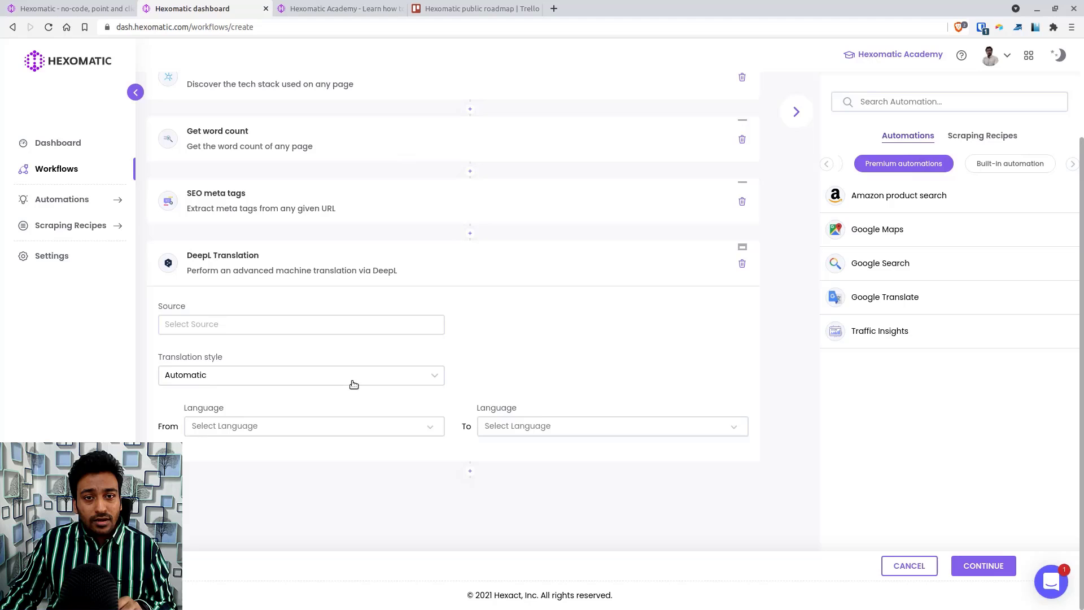
click(318, 327)
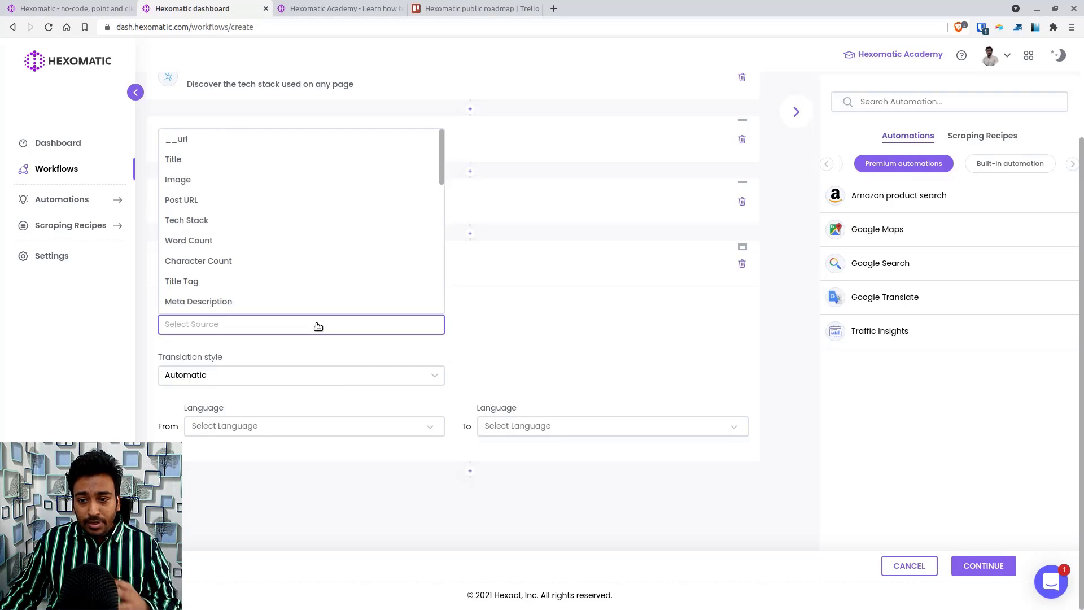
scroll(257, 245, down, 1)
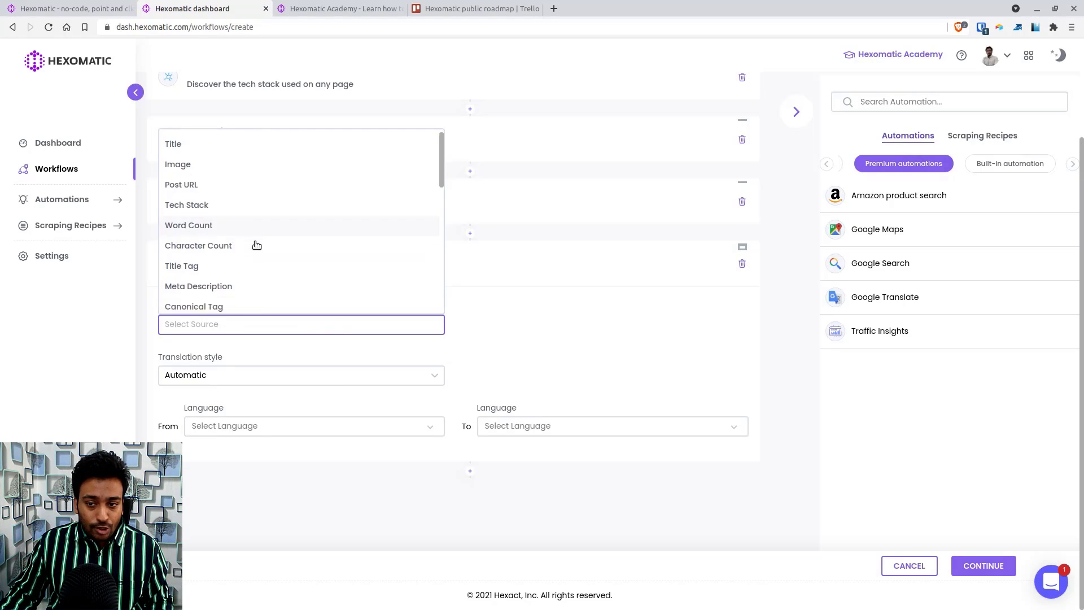
scroll(257, 245, down, 1)
scroll(256, 246, down, 1)
scroll(257, 247, down, 1)
scroll(257, 246, up, 3)
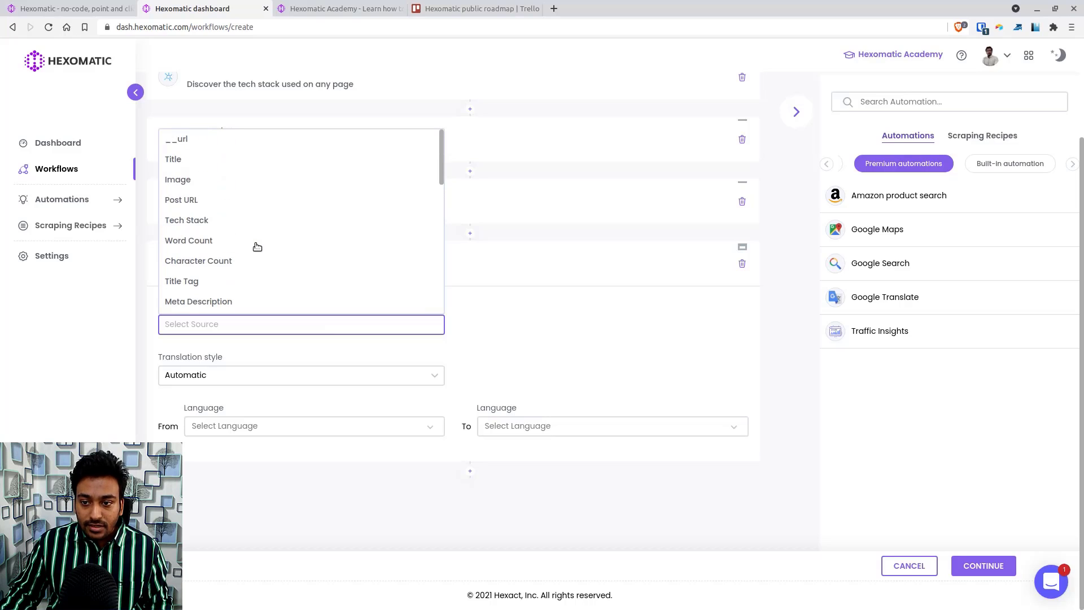
click(208, 301)
click(245, 426)
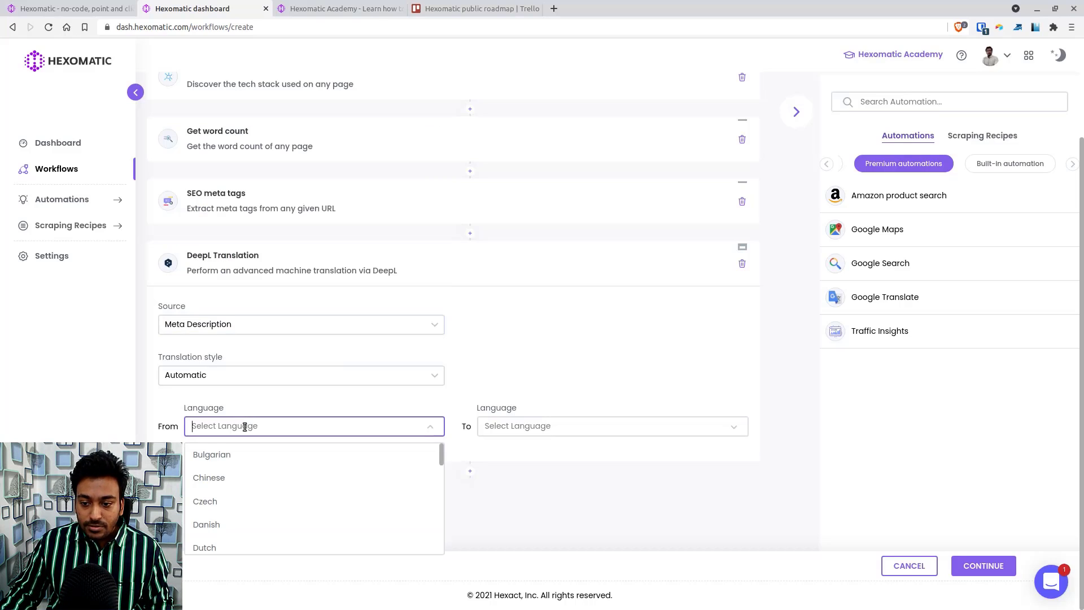
click(237, 455)
click(505, 435)
click(500, 524)
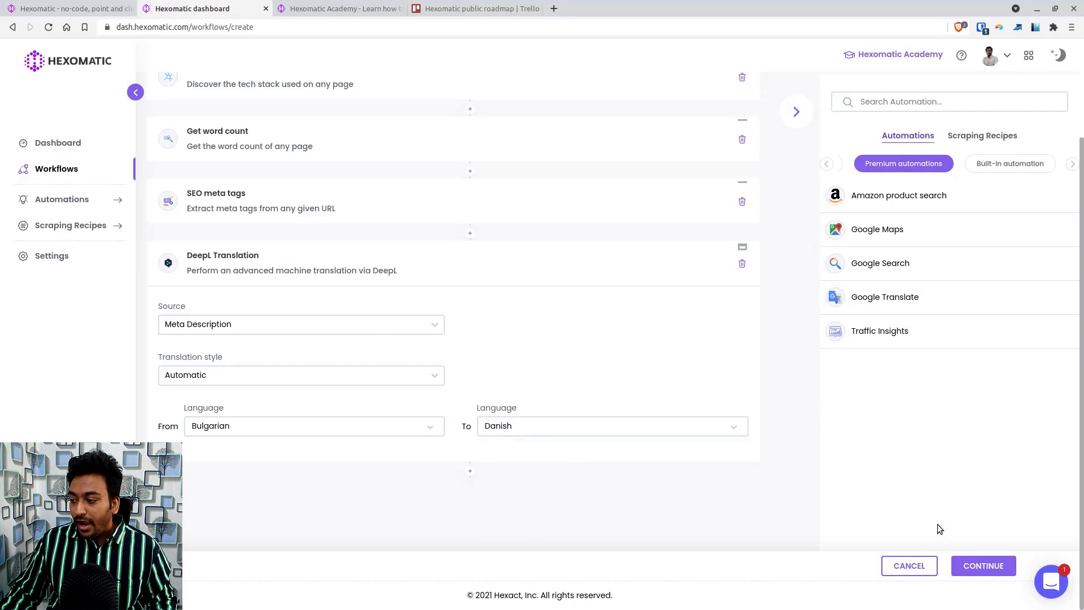
Step: Run the workflow now, with an email sent when it completes or fails
click(982, 568)
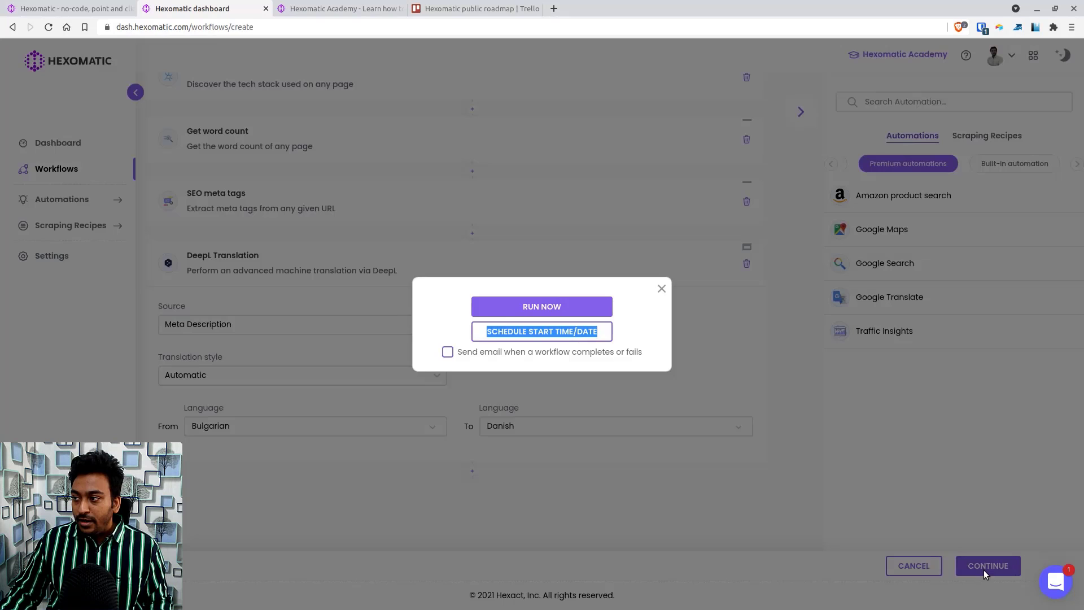
click(626, 320)
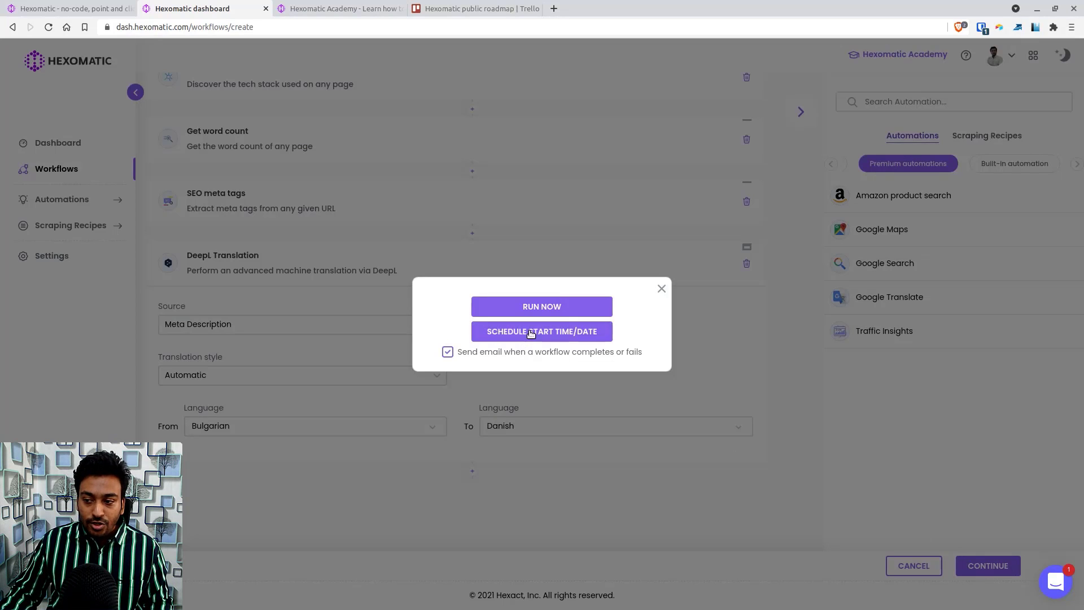
click(547, 314)
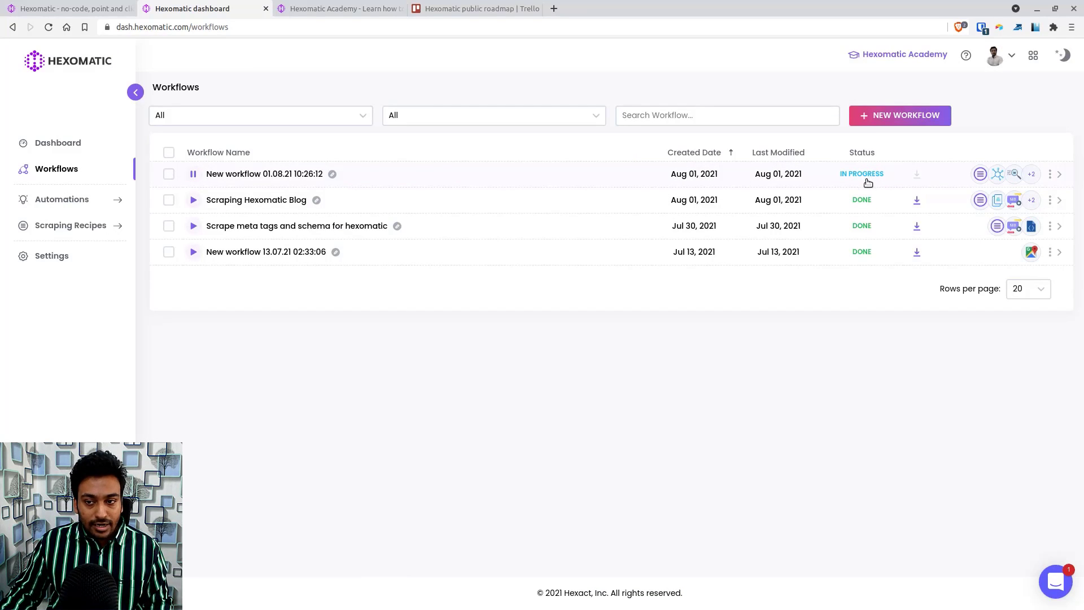
click(193, 173)
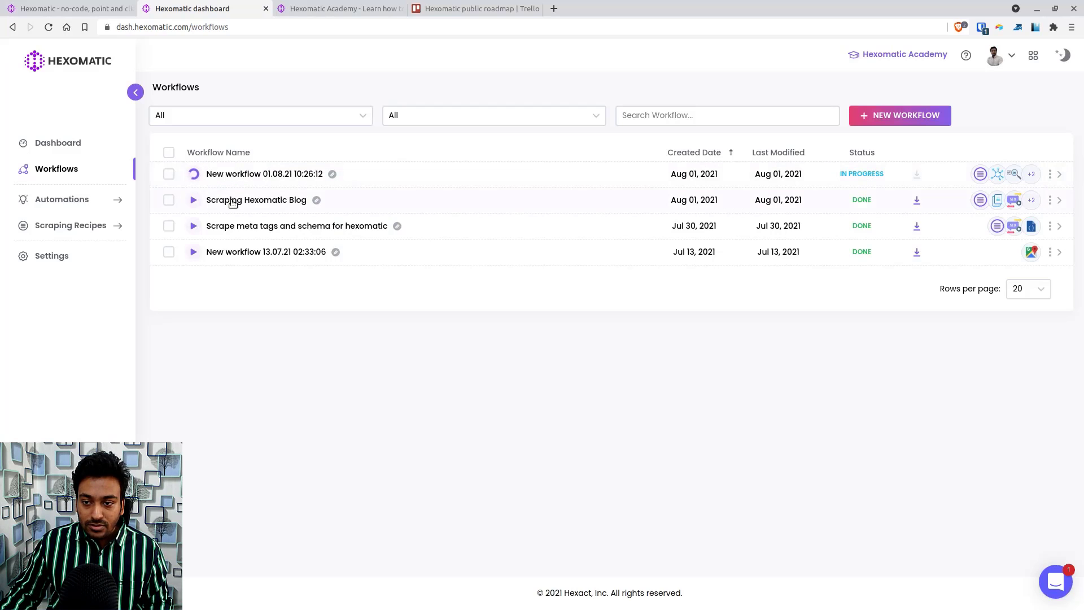
Step: View the Scraping Hexomatic Blog log data and its Sheets, CSV and JSON export options
click(286, 202)
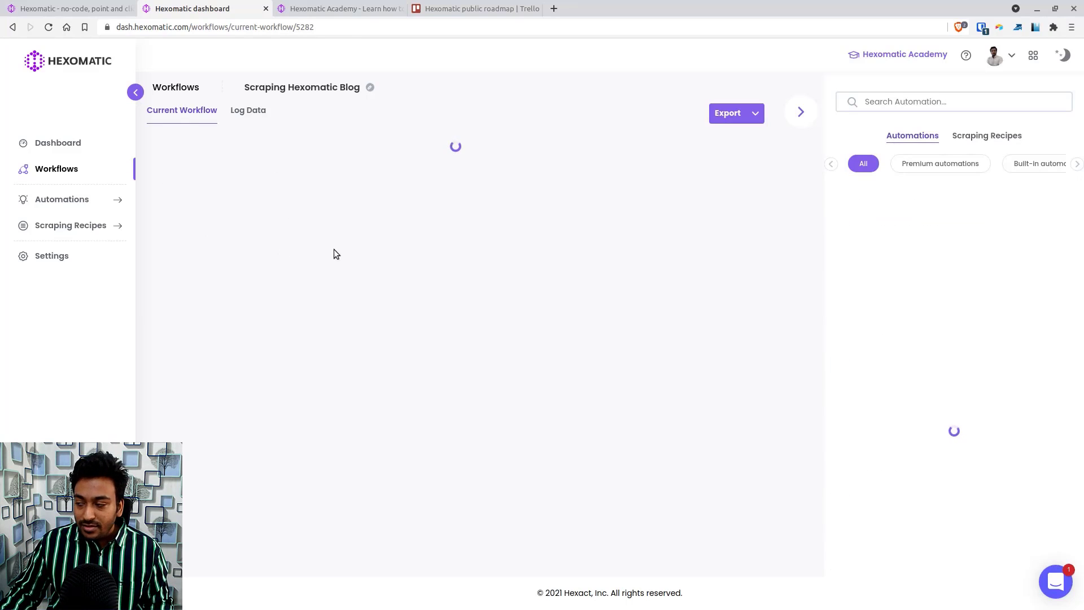
click(258, 121)
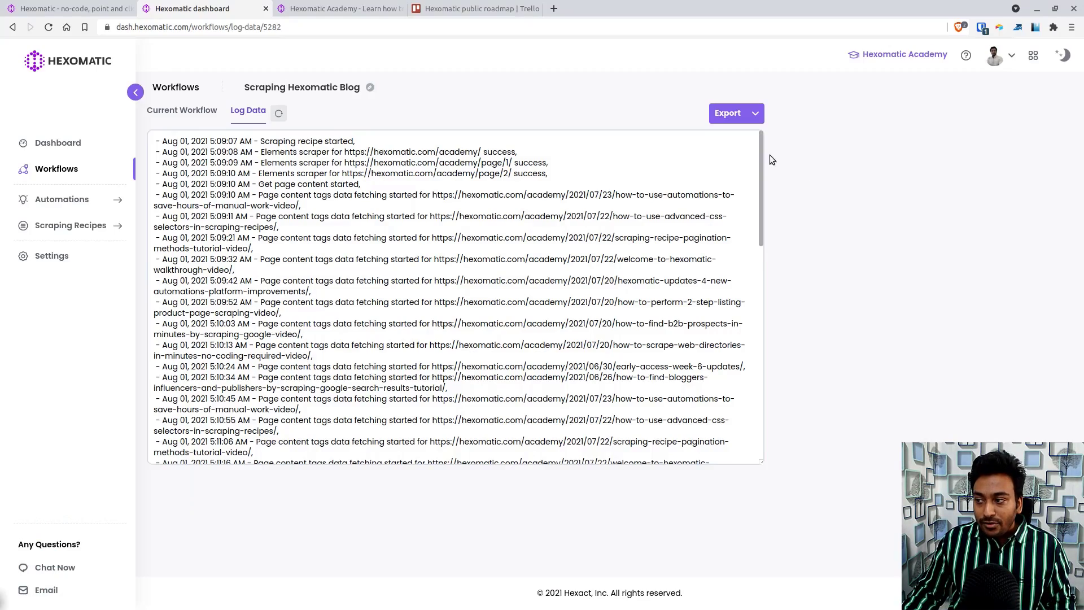
drag(760, 159, 773, 390)
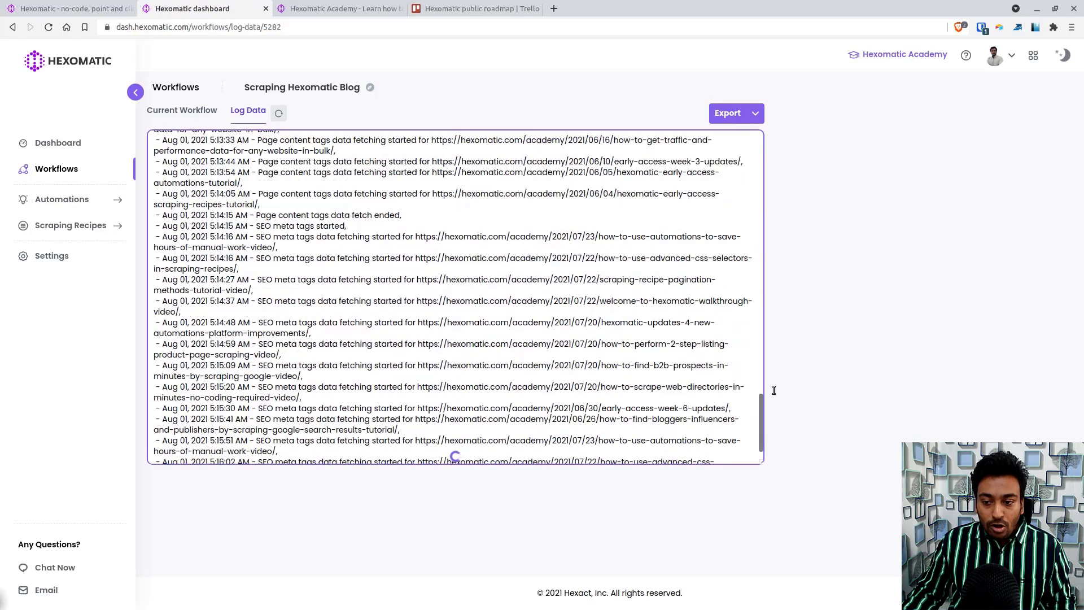
click(751, 118)
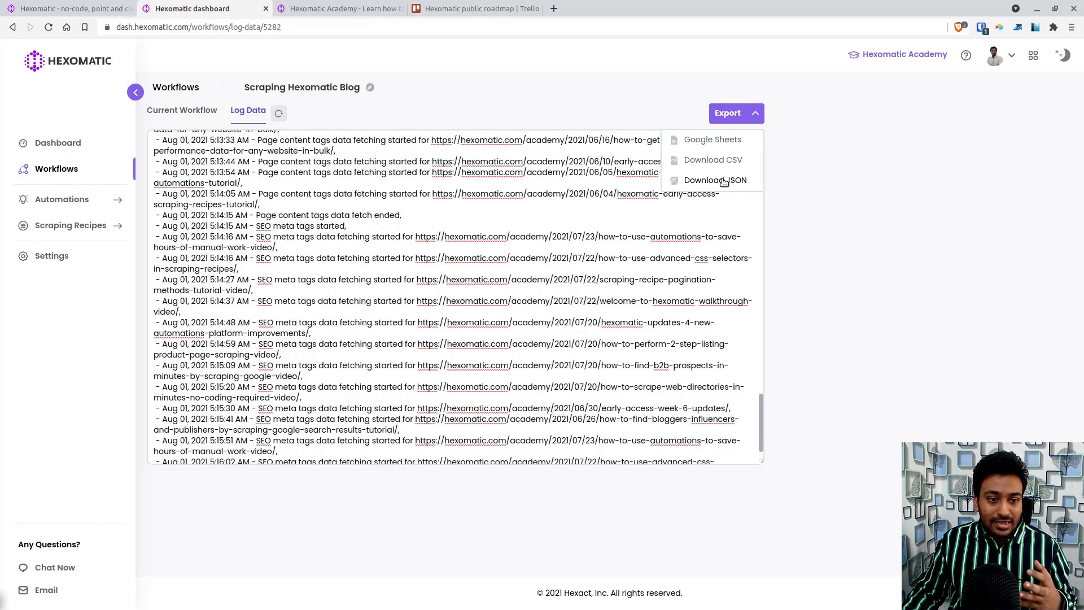
Step: View the Hexomatic account dashboard, then bring up the public roadmap board on Trello
click(61, 146)
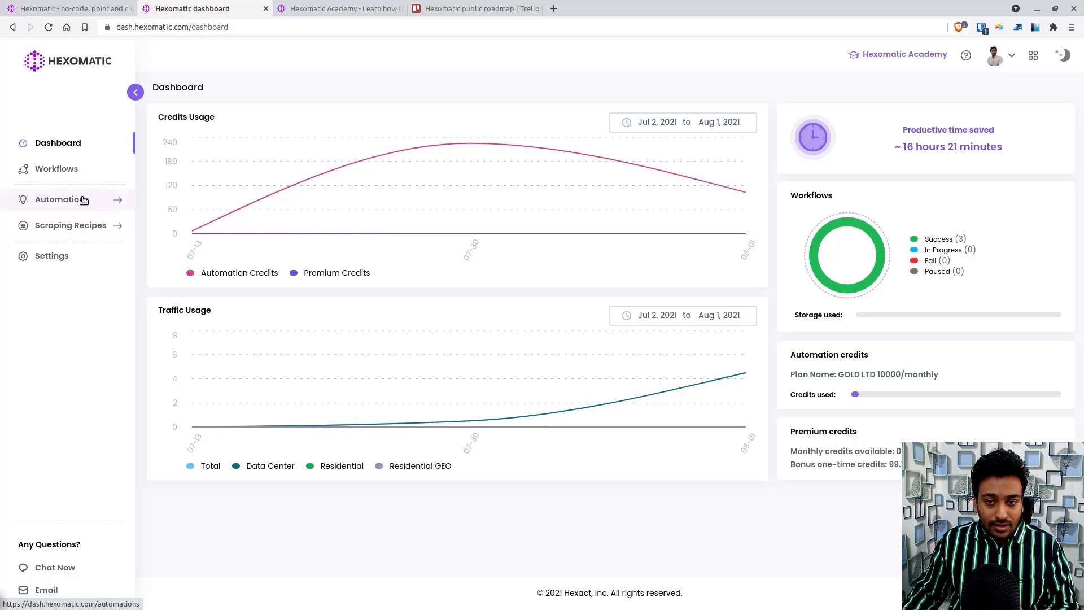
click(347, 7)
Step: Move from the Trello roadmap to page 2 of the Hexomatic Academy tutorial posts
click(432, 7)
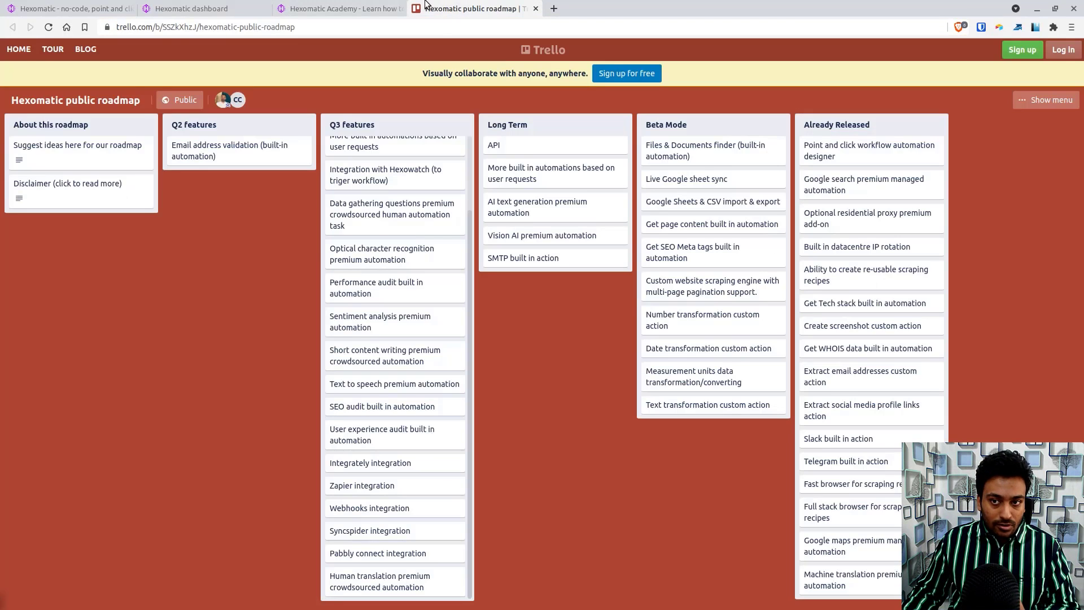
click(204, 8)
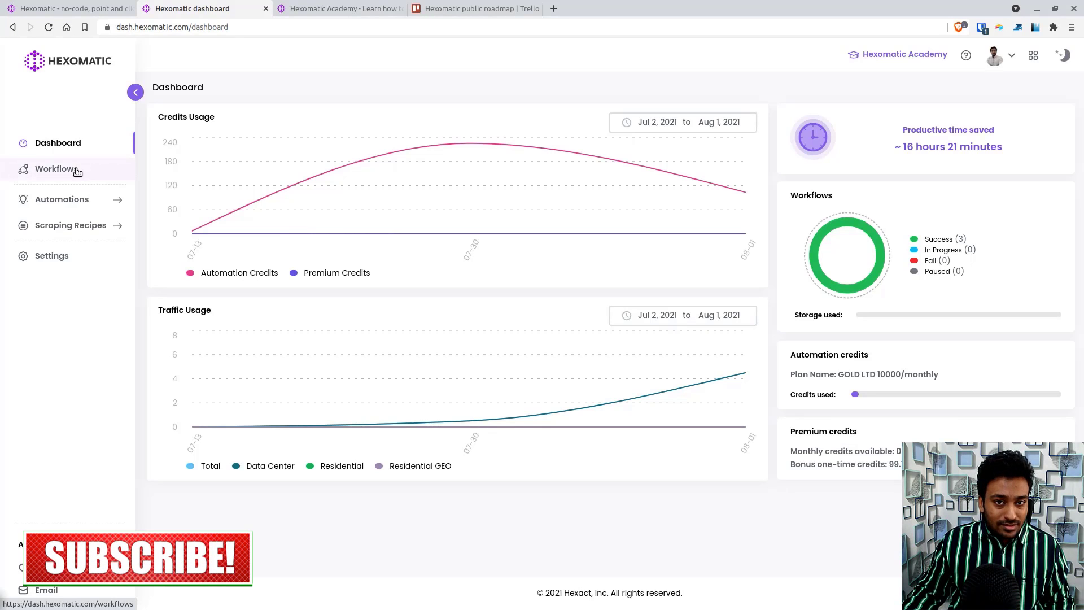
Step: Bring back the dashboard with credits and traffic charts and three successful workflows
click(276, 7)
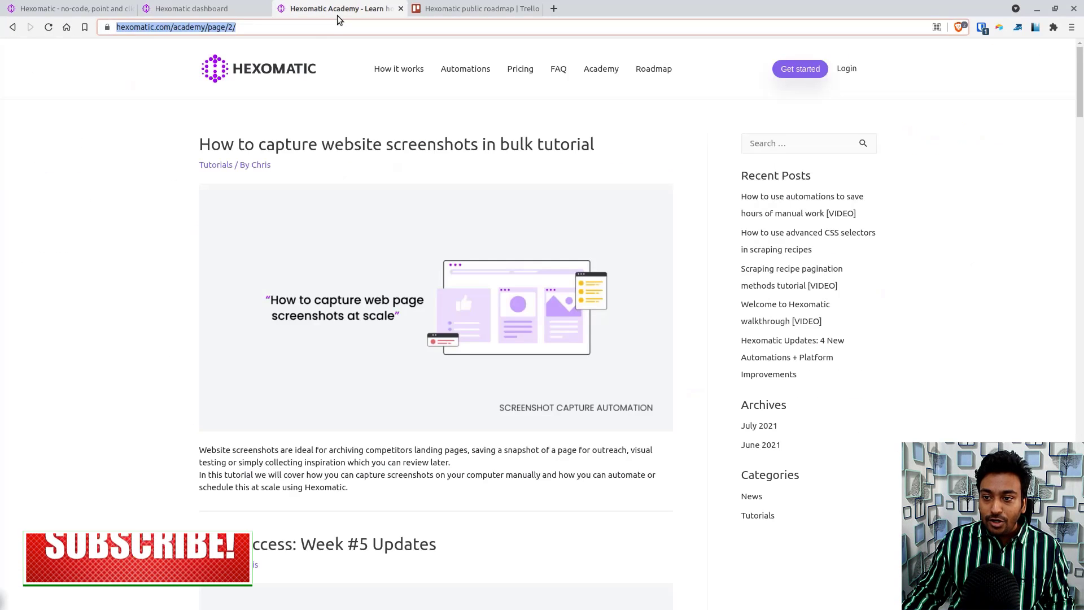
click(265, 7)
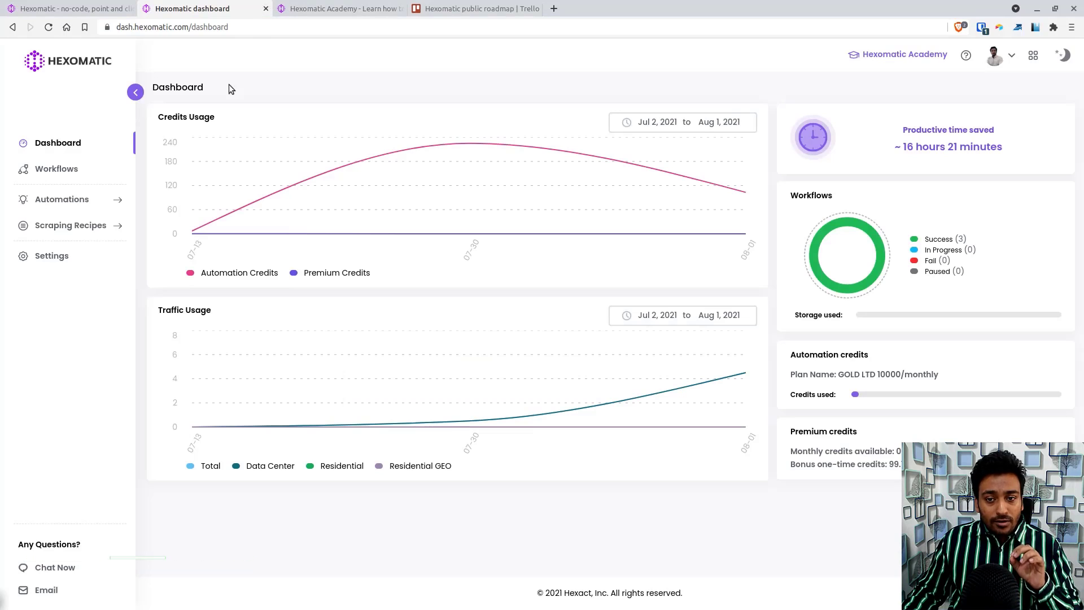